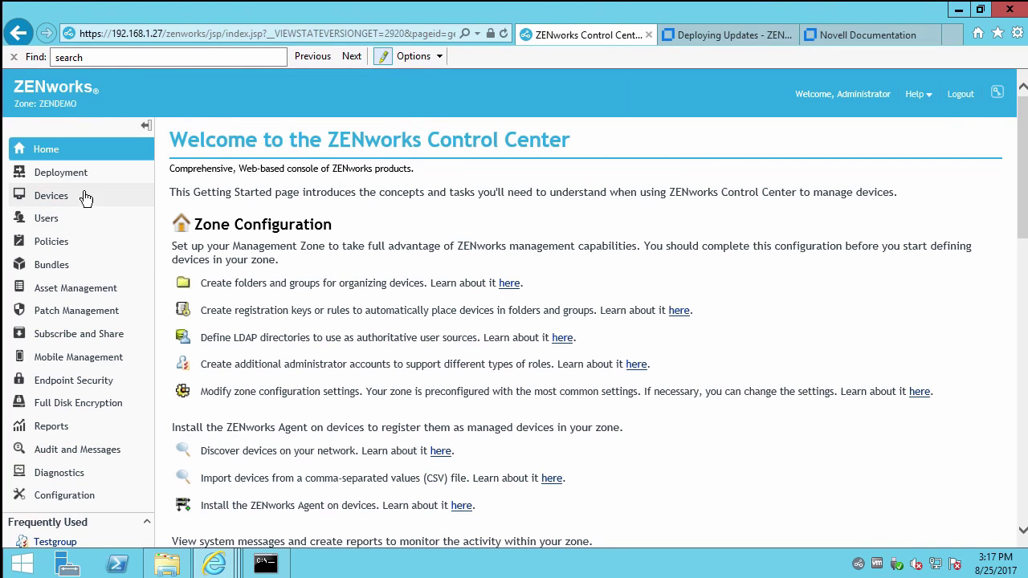
# Open the list of devices with pending status for the deploying ZENworks 2017 Update 1 system update
pyautogui.click(67, 152)
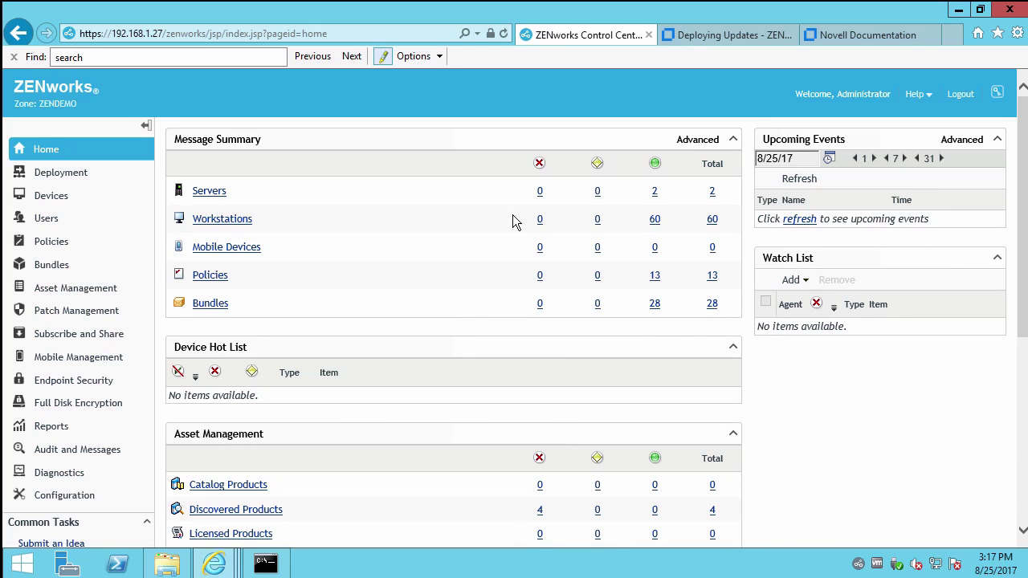
pyautogui.click(65, 503)
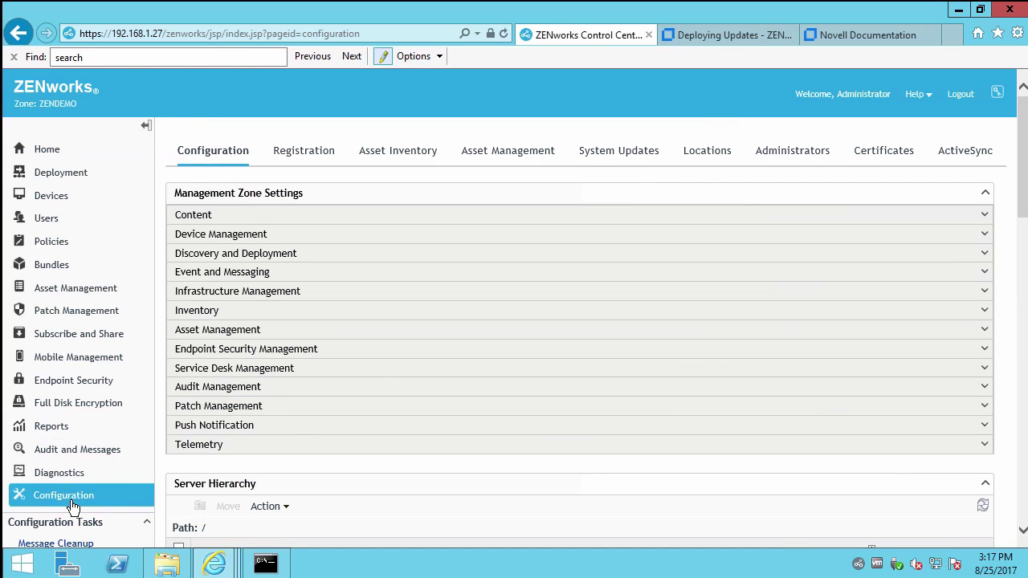
pyautogui.click(620, 160)
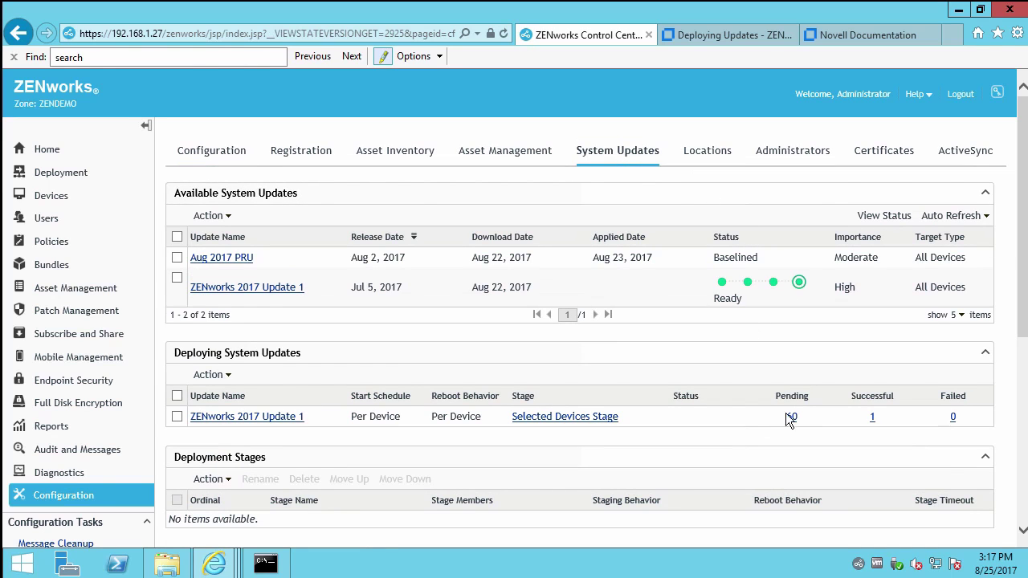
pyautogui.click(790, 418)
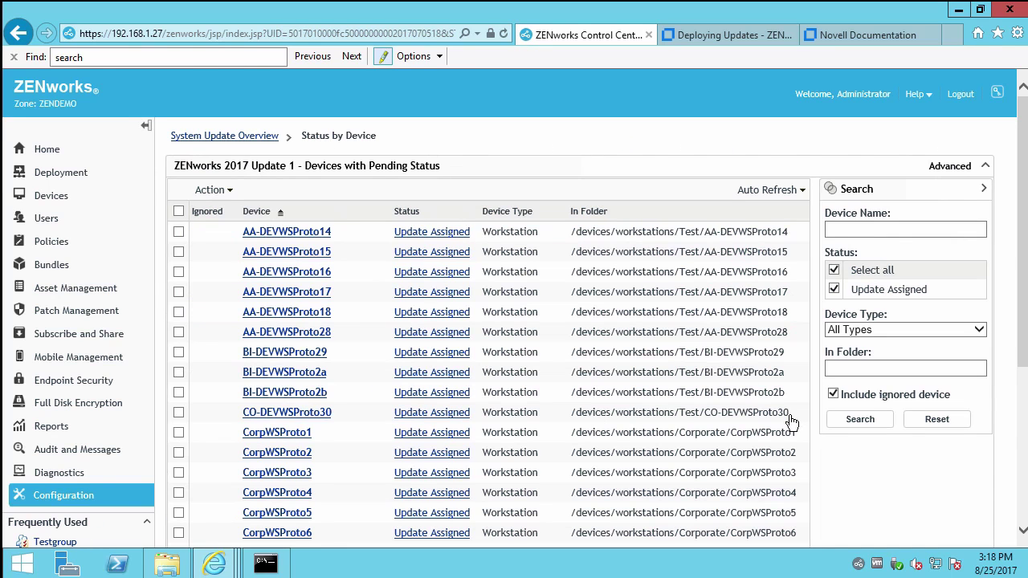
# Search the pending devices for WIN and open WIN-A7N7T9UMI4Q to check its agent version and system update status
pyautogui.click(865, 232)
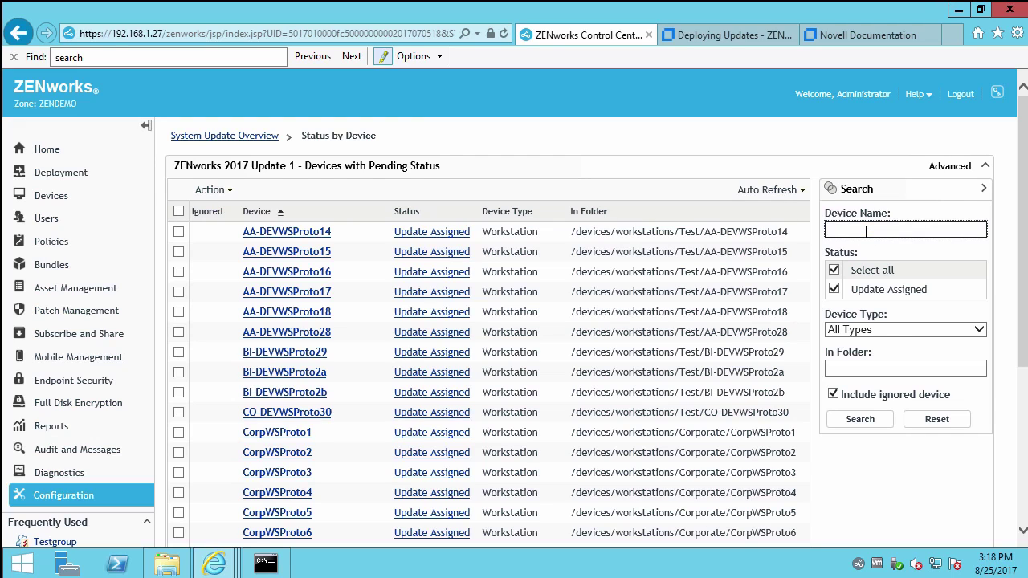
pyautogui.write('WIN')
pyautogui.click(860, 418)
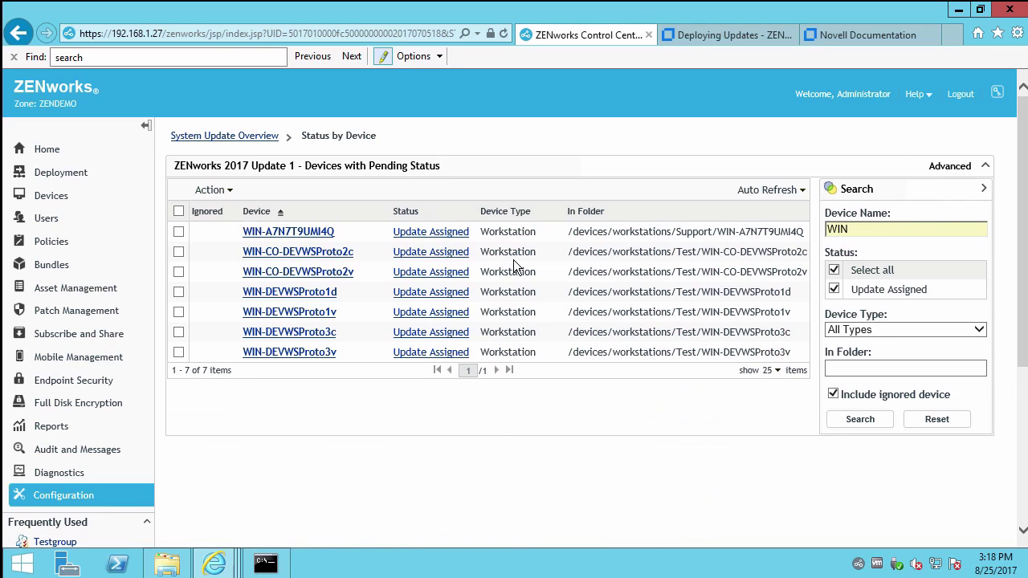
pyautogui.click(282, 233)
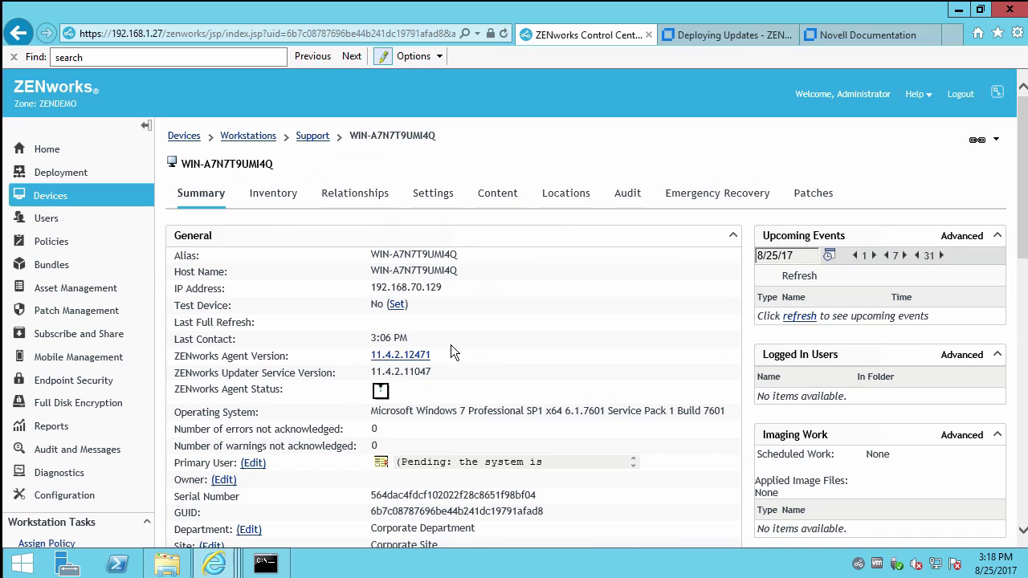
pyautogui.scroll(-3, 708, 425)
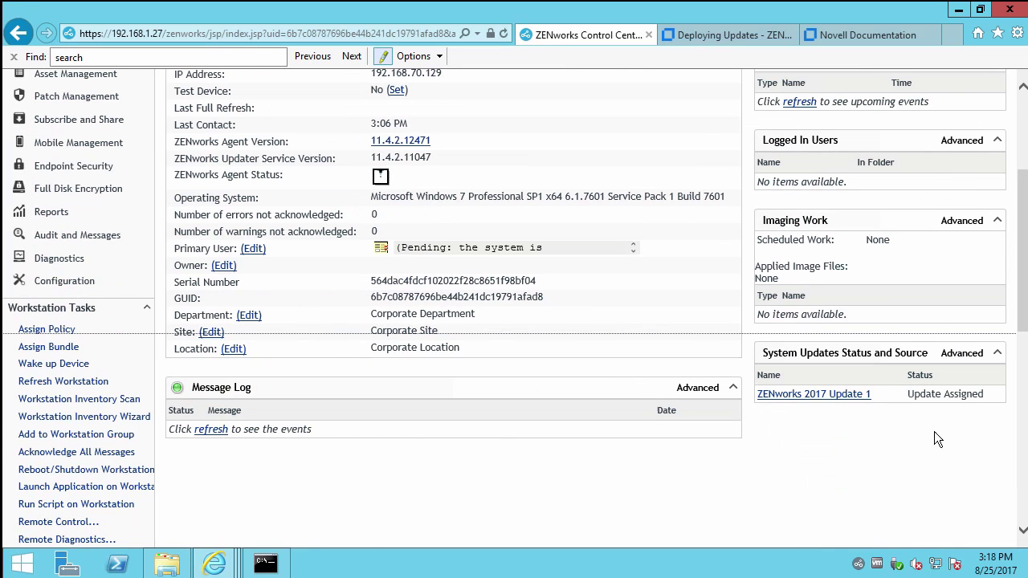
# Return to the system updates and reopen the pending devices of ZENworks 2017 Update 1
pyautogui.click(71, 282)
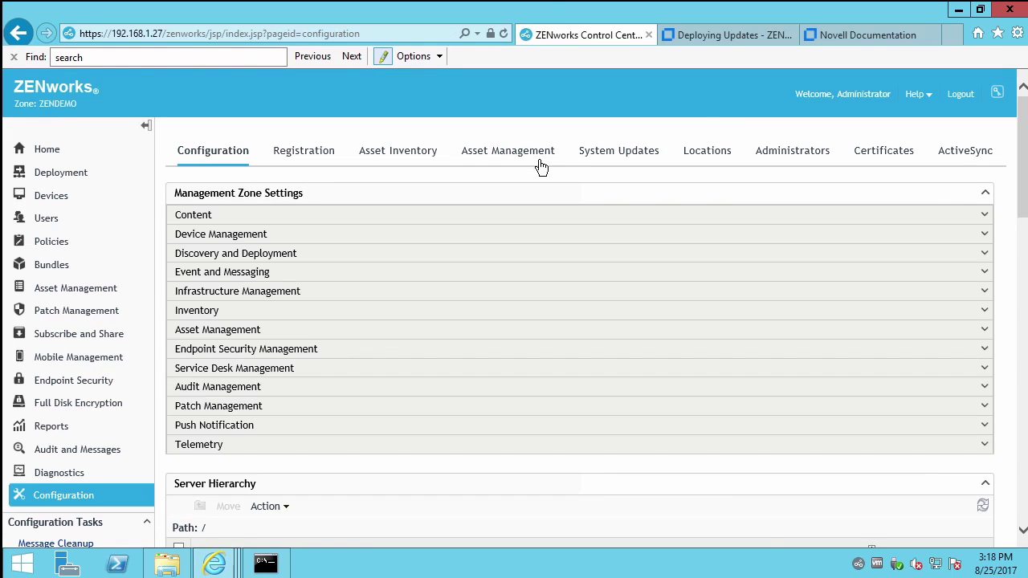
pyautogui.click(610, 157)
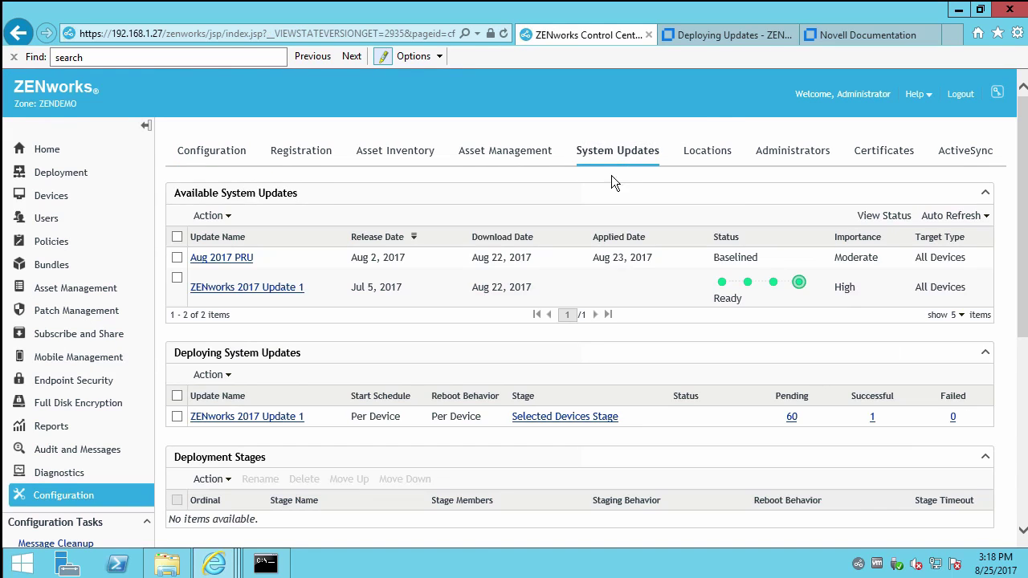
pyautogui.click(791, 417)
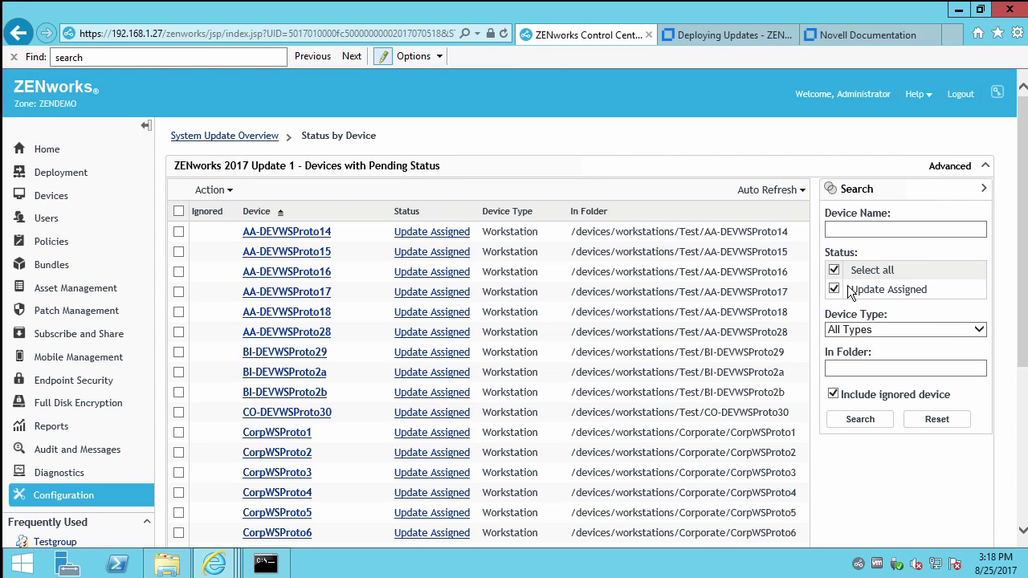
# Filter the pending devices with the Update Assigned status excluded, and search again with that status included
pyautogui.click(834, 289)
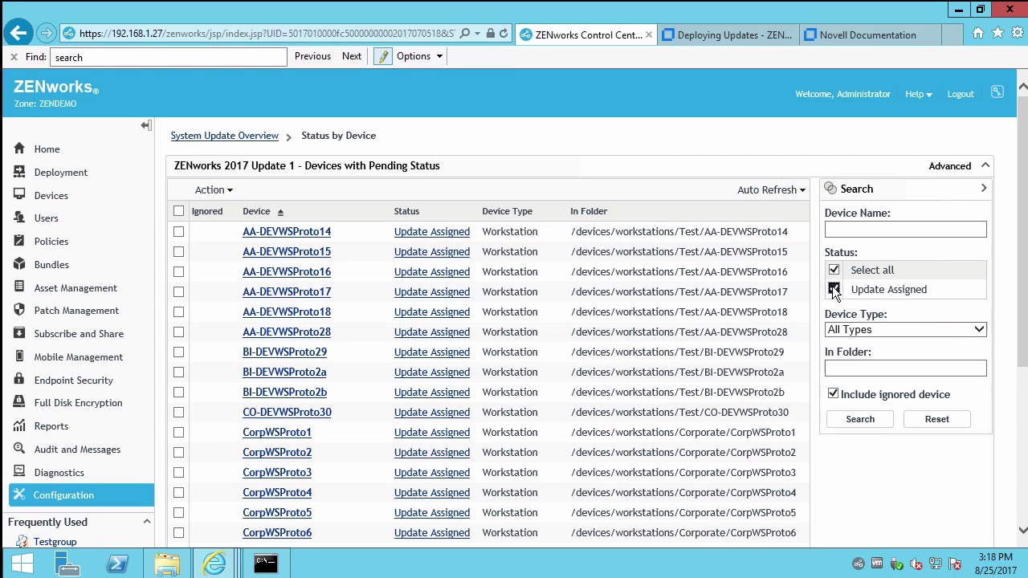
pyautogui.click(864, 425)
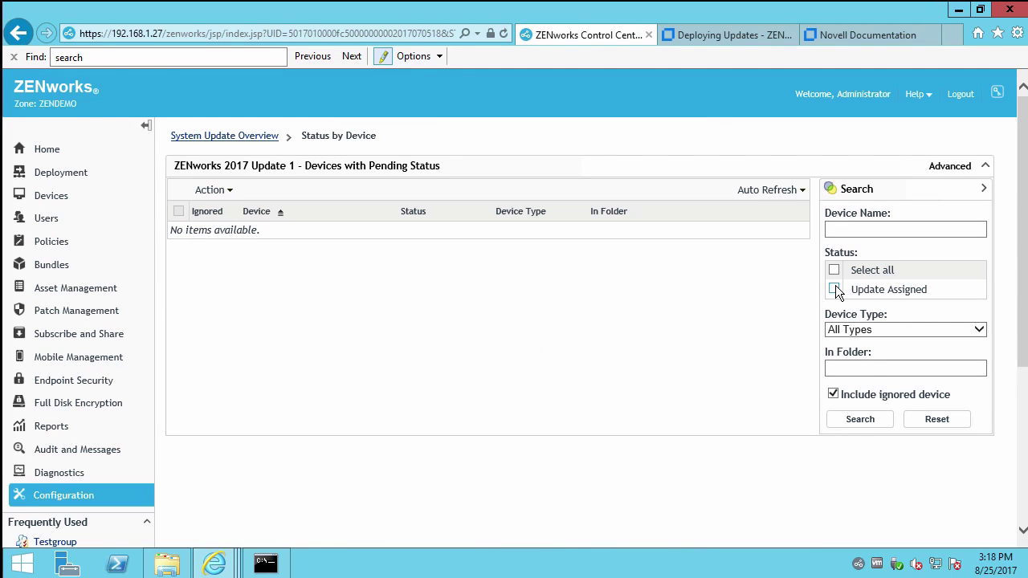
pyautogui.click(835, 289)
pyautogui.click(851, 423)
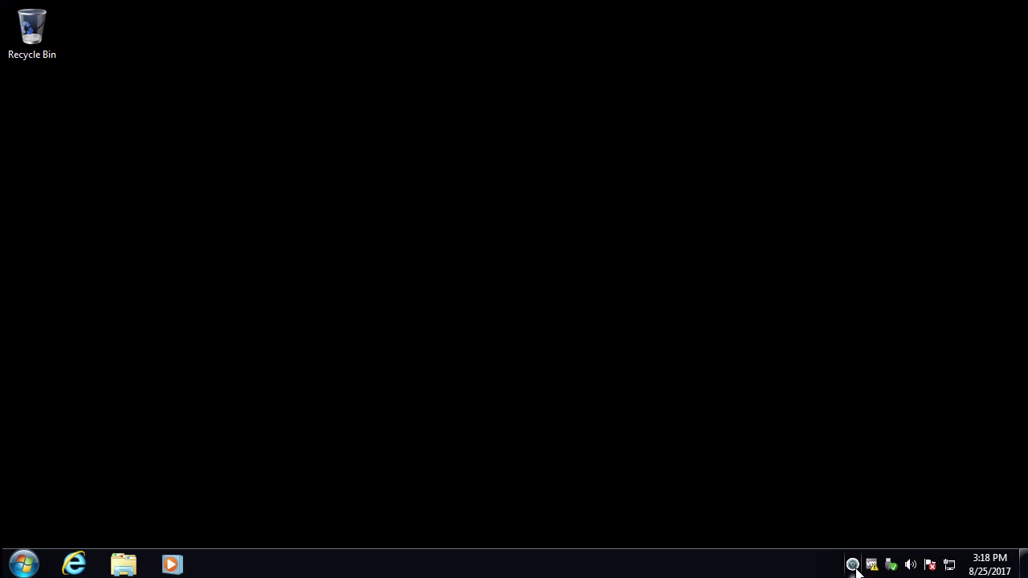
# Switch to the managed Windows workstation and refresh its ZENworks agent
pyautogui.rightClick(855, 567)
pyautogui.click(842, 534)
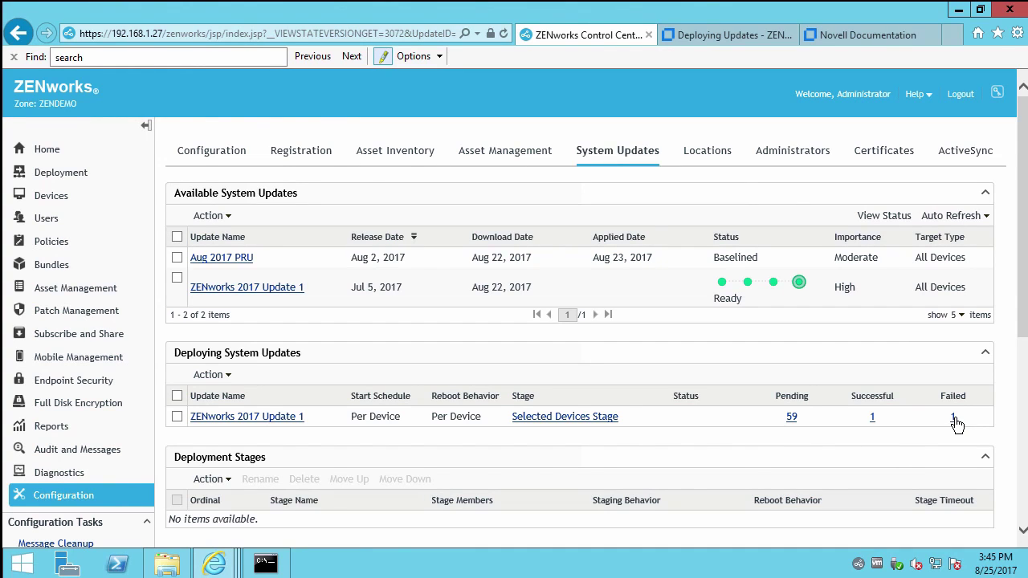
# Open the devices with failed status for ZENworks 2017 Update 1 and filter them without and with the reason Prerequisite check failed
pyautogui.click(954, 419)
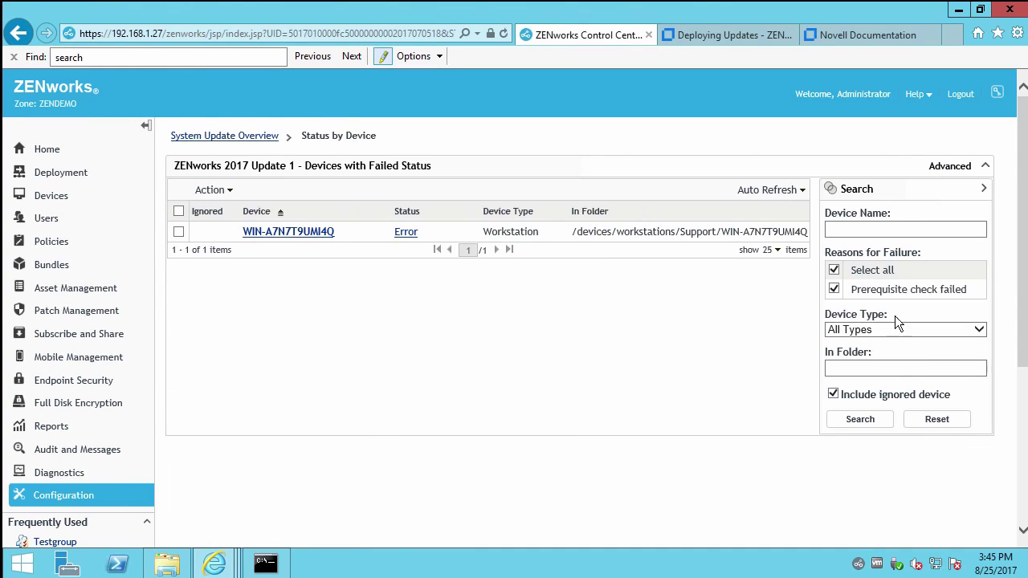
pyautogui.click(834, 289)
pyautogui.click(870, 421)
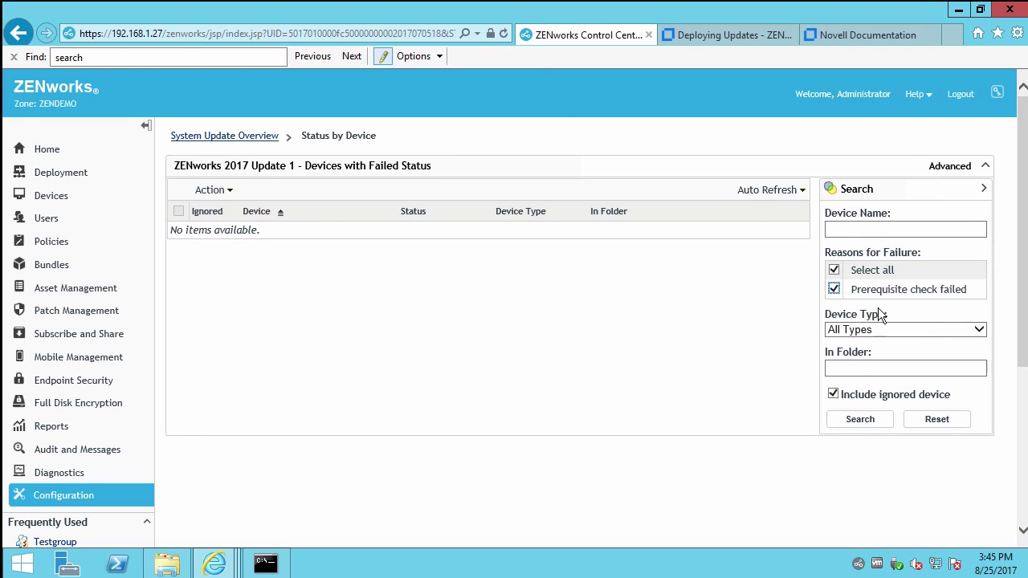
pyautogui.click(854, 423)
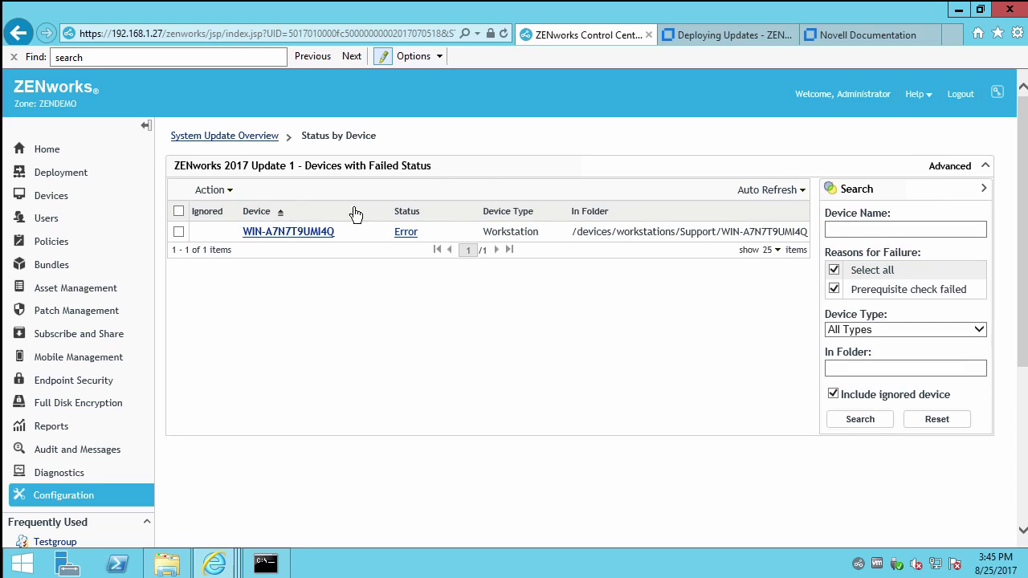
# Check the error details of WIN-A7N7T9UMI4Q and redeploy the update to that device
pyautogui.click(404, 232)
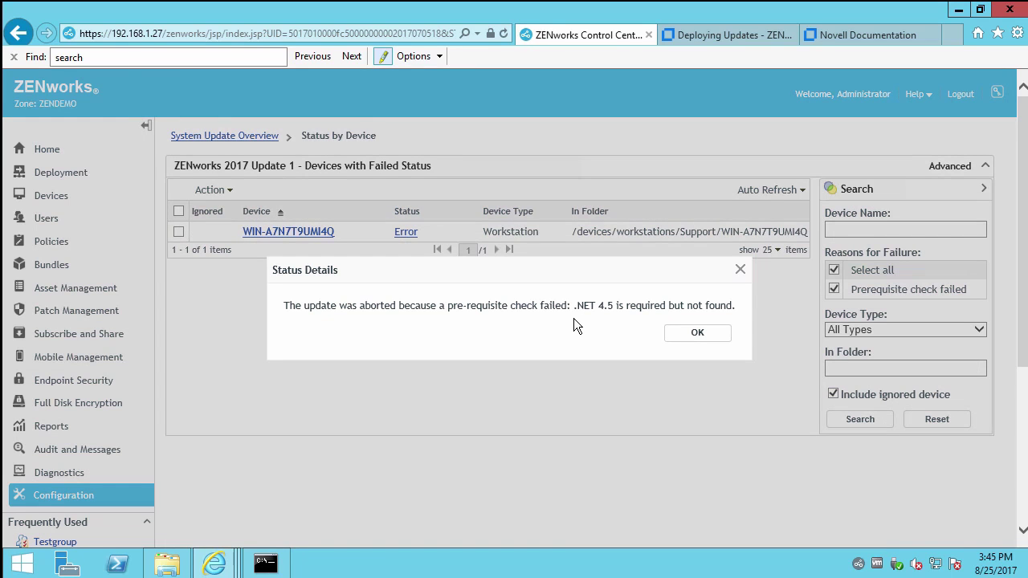
pyautogui.click(695, 336)
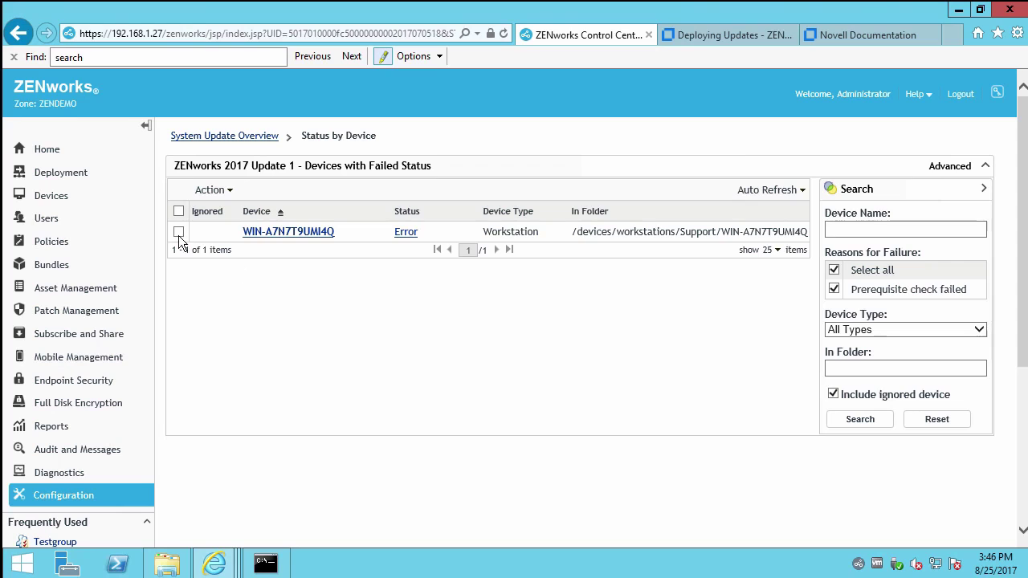
pyautogui.click(224, 195)
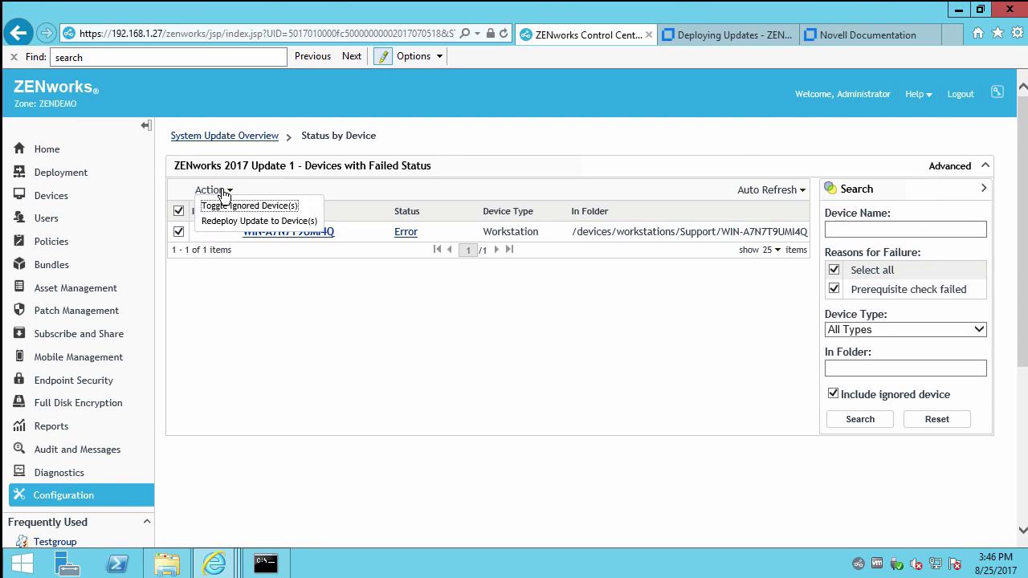
pyautogui.click(241, 223)
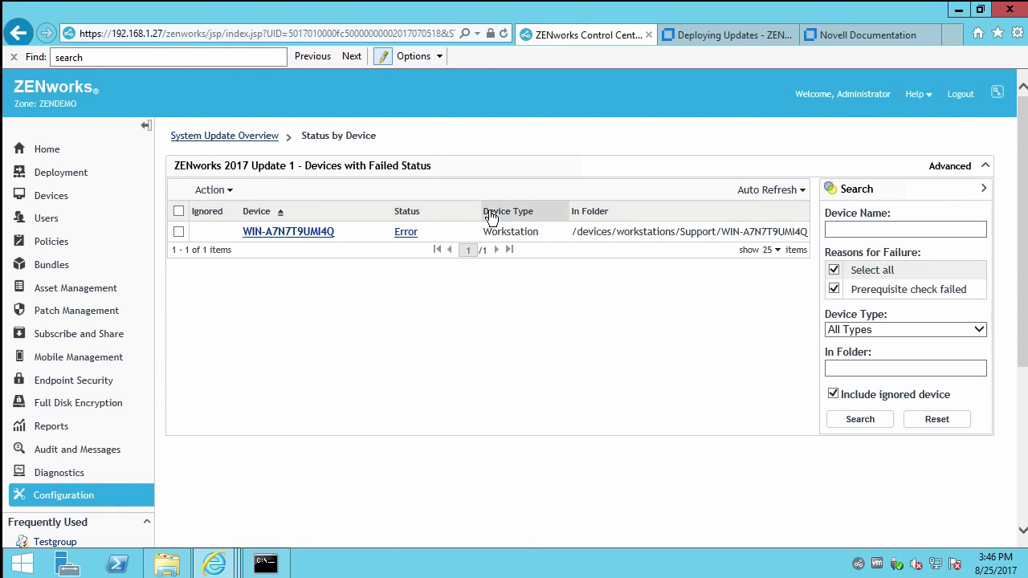
# Go back to the system update overview, open the update's pending devices and list those with the Update Assigned status
pyautogui.click(226, 136)
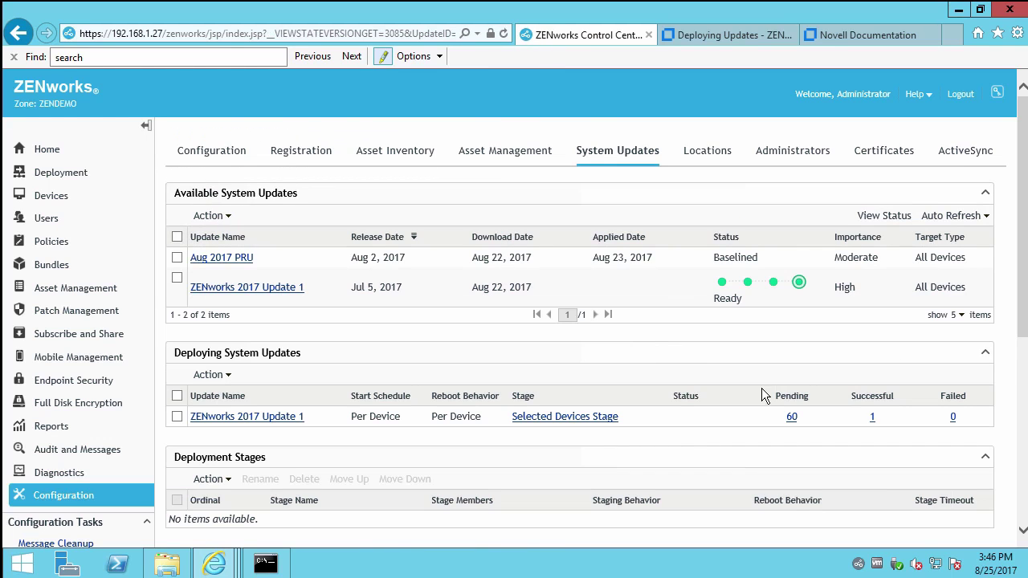
pyautogui.click(791, 416)
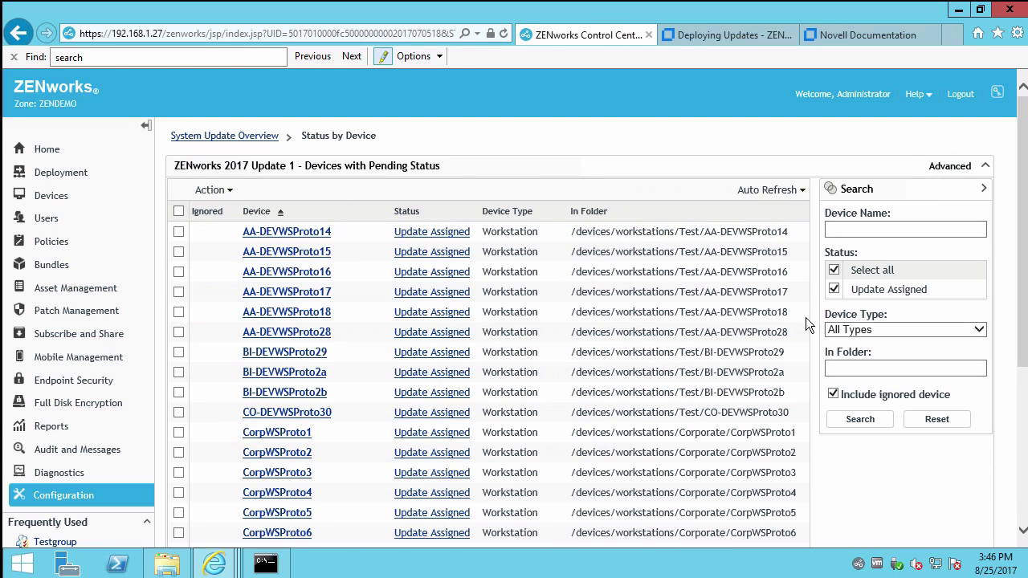
pyautogui.click(835, 290)
pyautogui.click(834, 277)
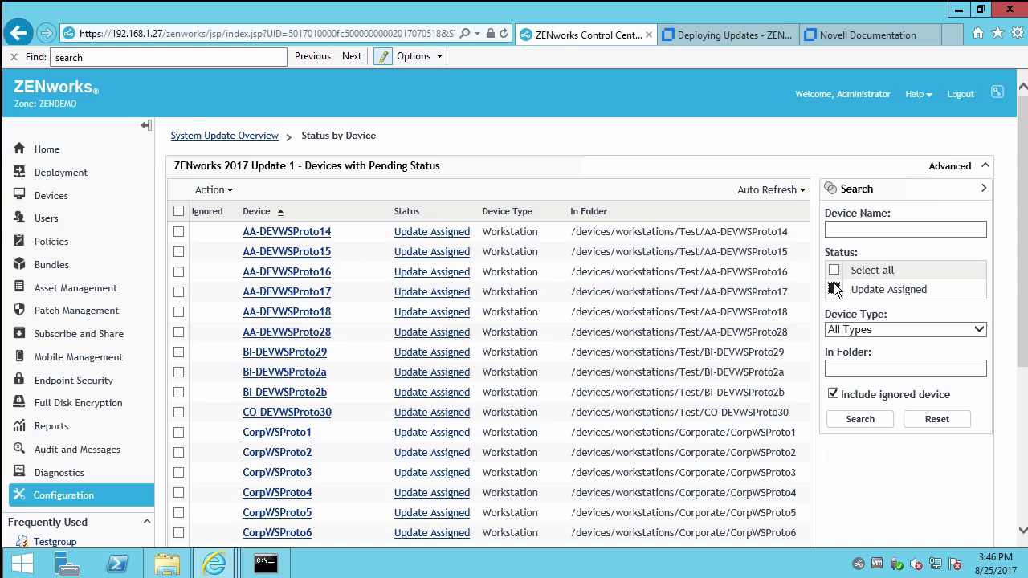
pyautogui.click(860, 419)
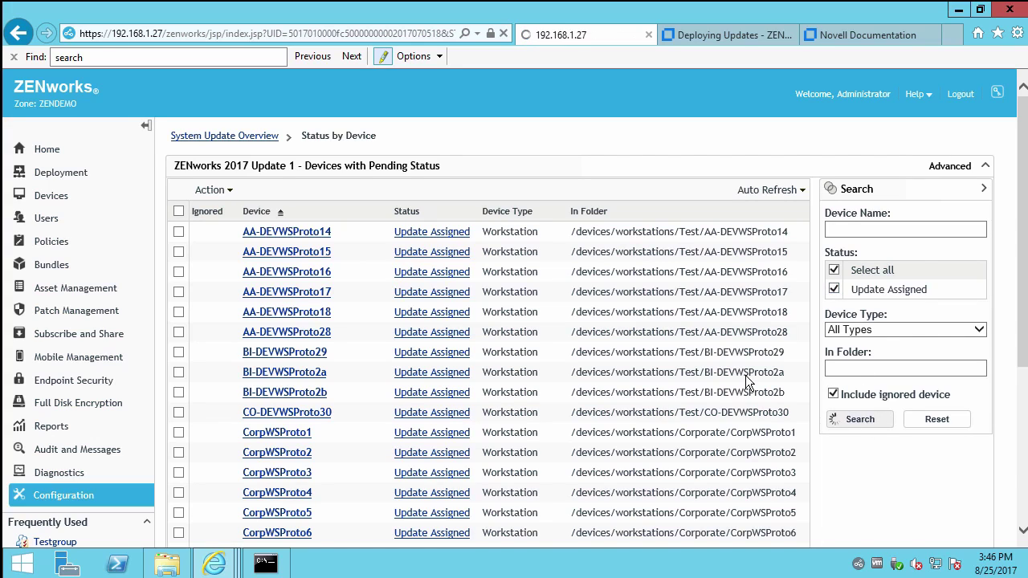
# Search the pending devices for names containing WIN
pyautogui.click(839, 233)
pyautogui.write('WIN')
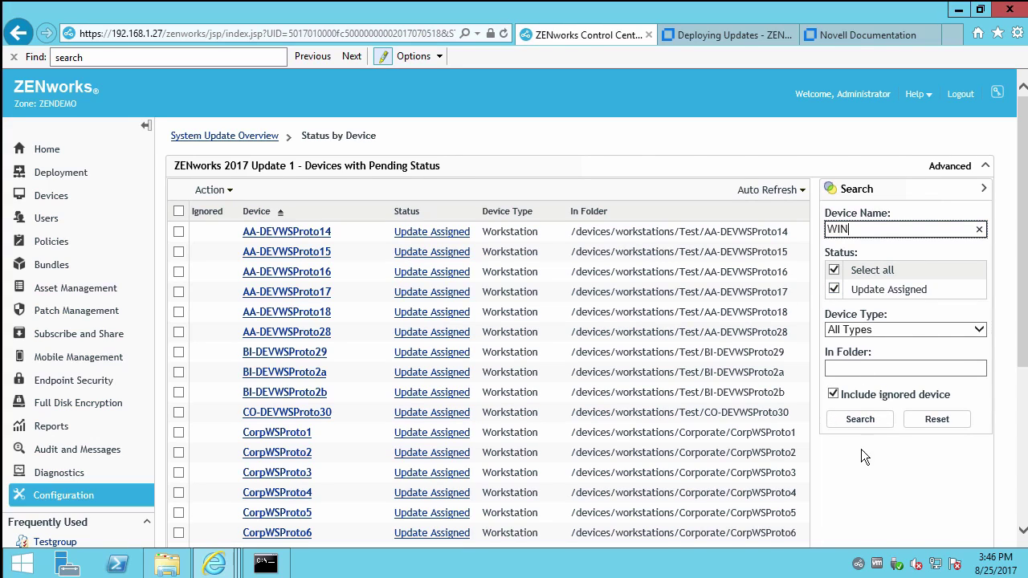
pyautogui.click(861, 420)
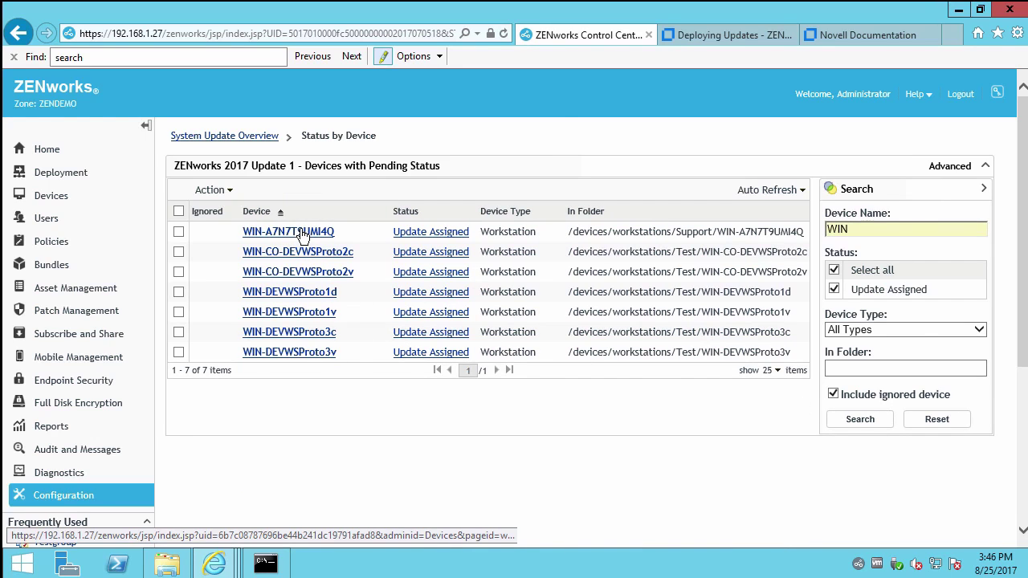
# Start a Refresh Device quick task for WIN-A7N7T9UMI4Q with the default notification and expiry options, and hide its status dialog
pyautogui.click(178, 233)
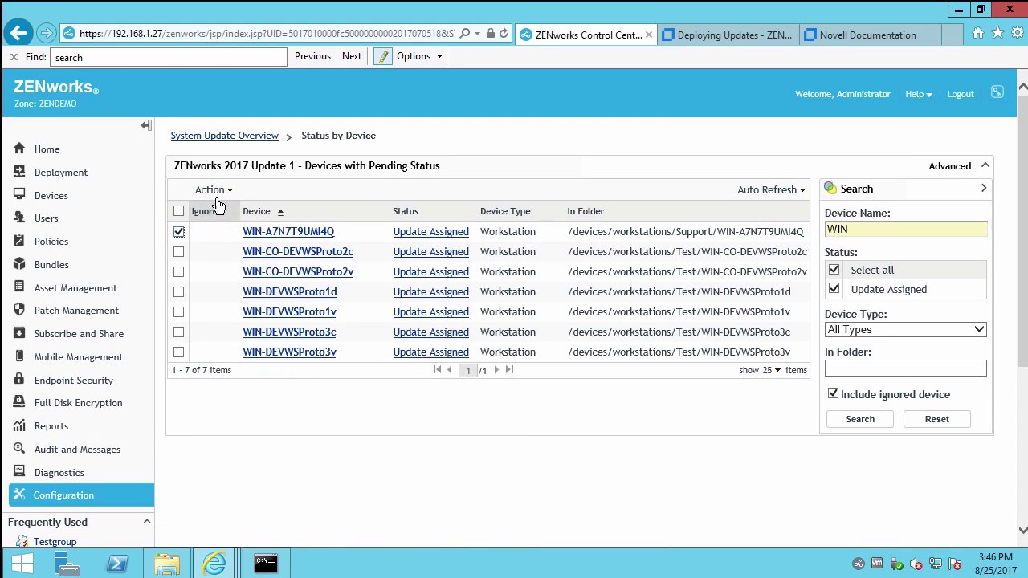
pyautogui.click(225, 192)
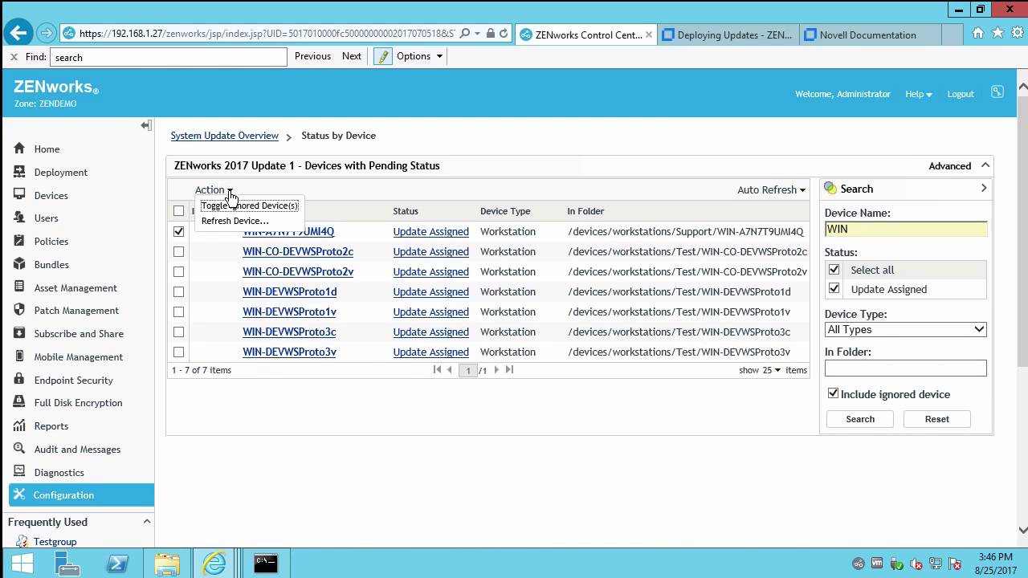
pyautogui.click(233, 221)
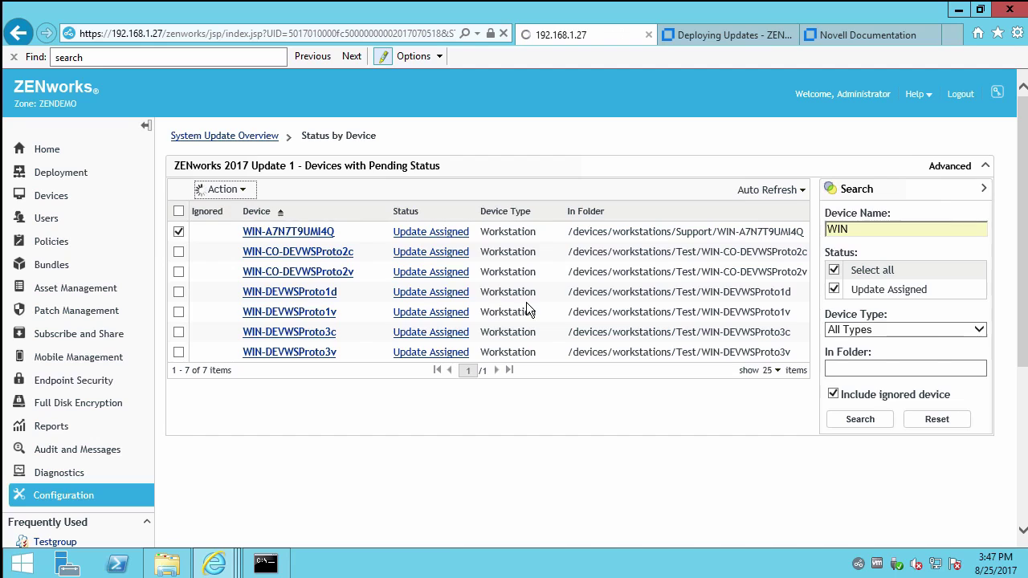
pyautogui.scroll(-3, 559, 434)
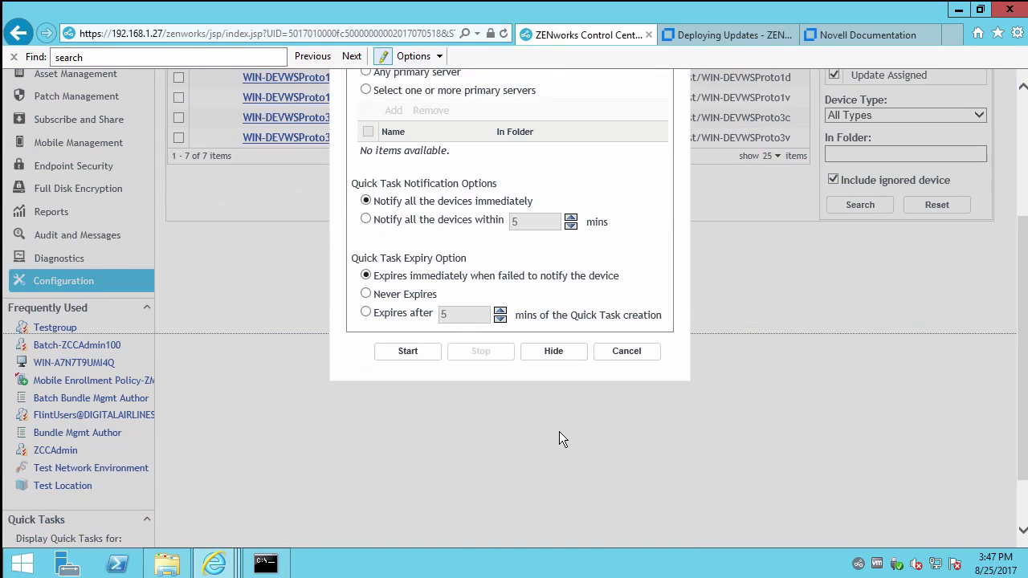
pyautogui.click(404, 351)
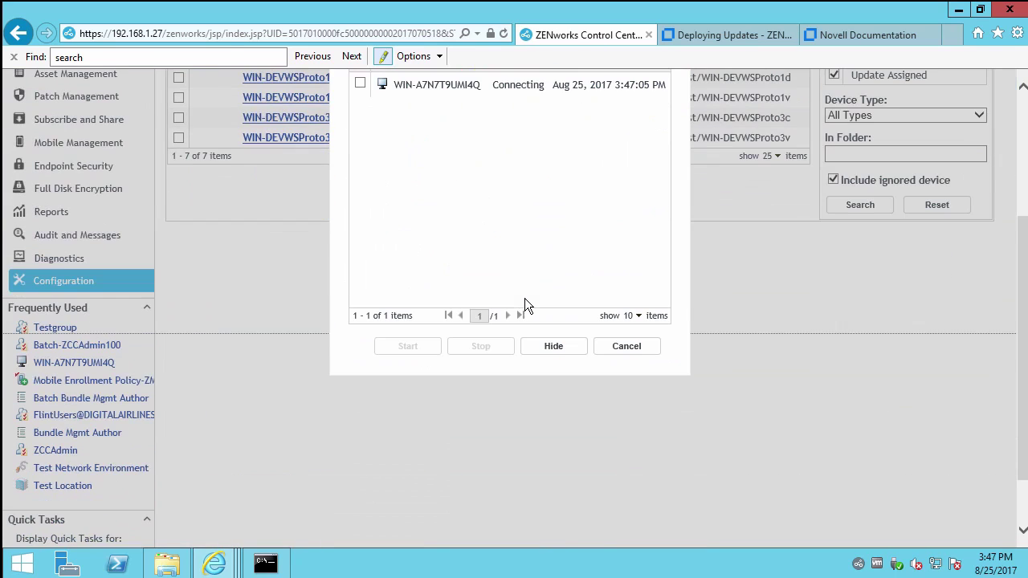
pyautogui.click(564, 352)
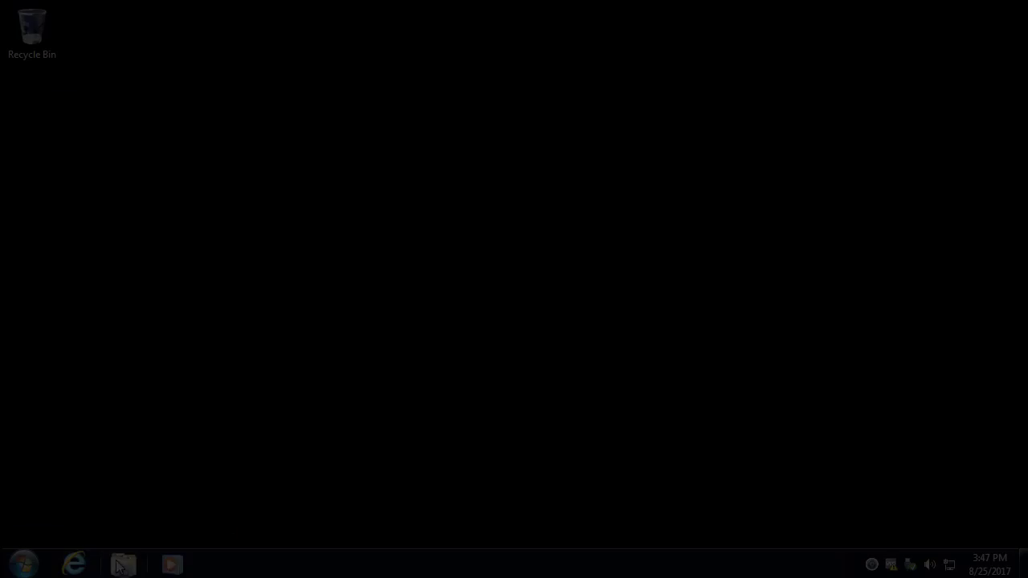
# On the workstation, browse to the folder C:\Program Files (x86)\Novell\ZENworks\work\system-update
pyautogui.click(121, 565)
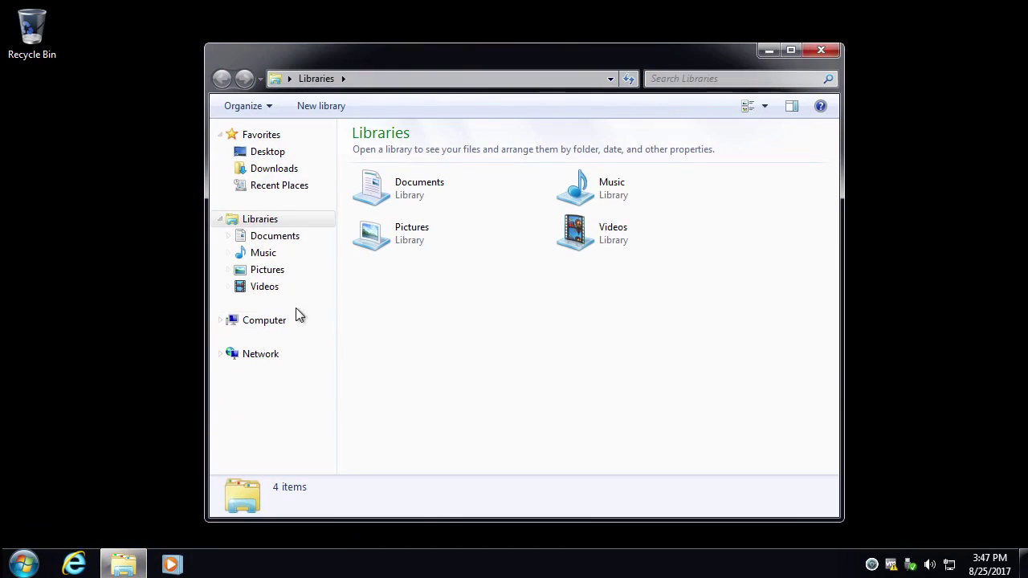
pyautogui.click(265, 323)
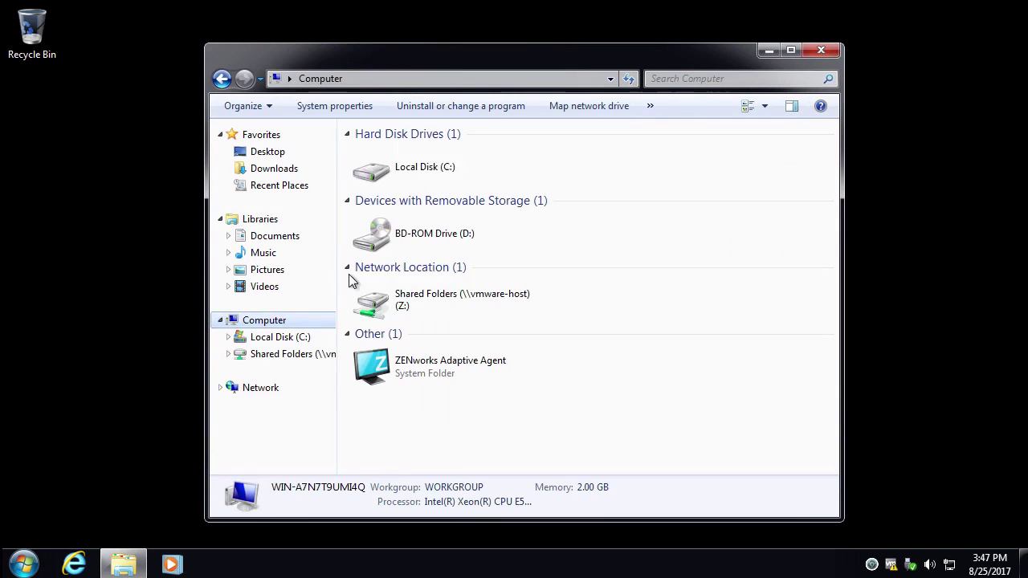
pyautogui.click(434, 173)
pyautogui.doubleClick(432, 169)
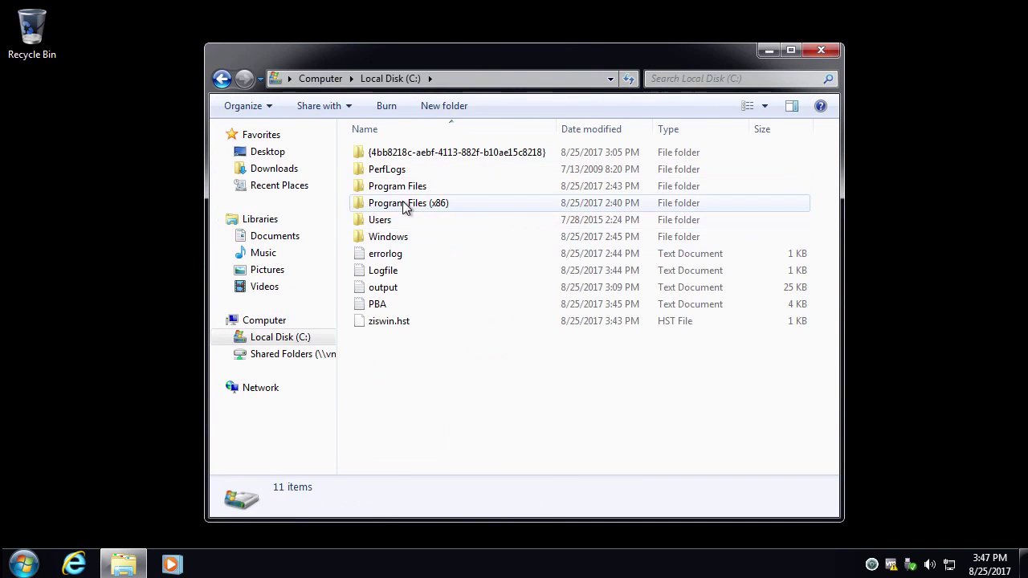
pyautogui.doubleClick(402, 201)
pyautogui.doubleClick(378, 220)
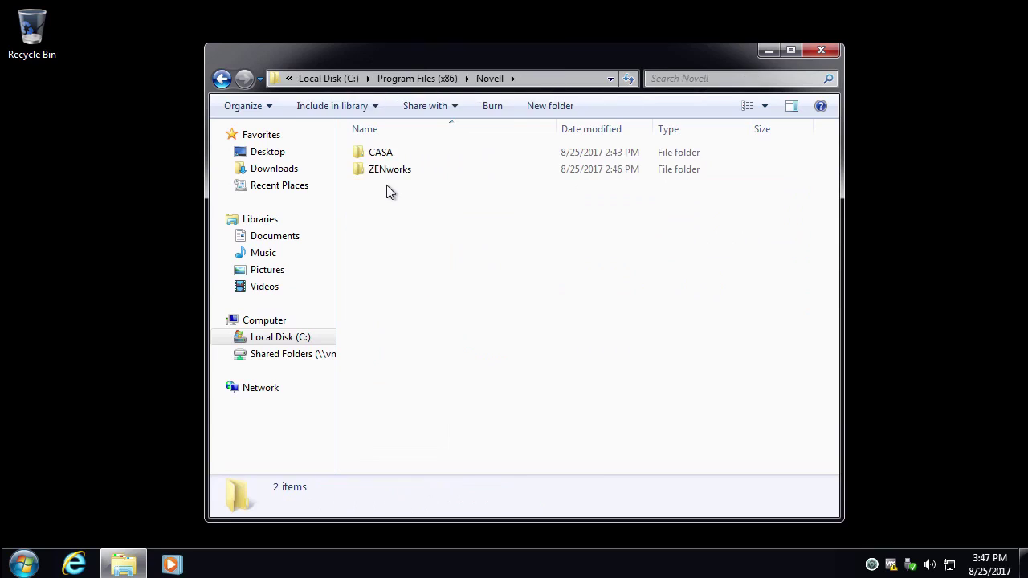
pyautogui.click(390, 171)
pyautogui.doubleClick(391, 171)
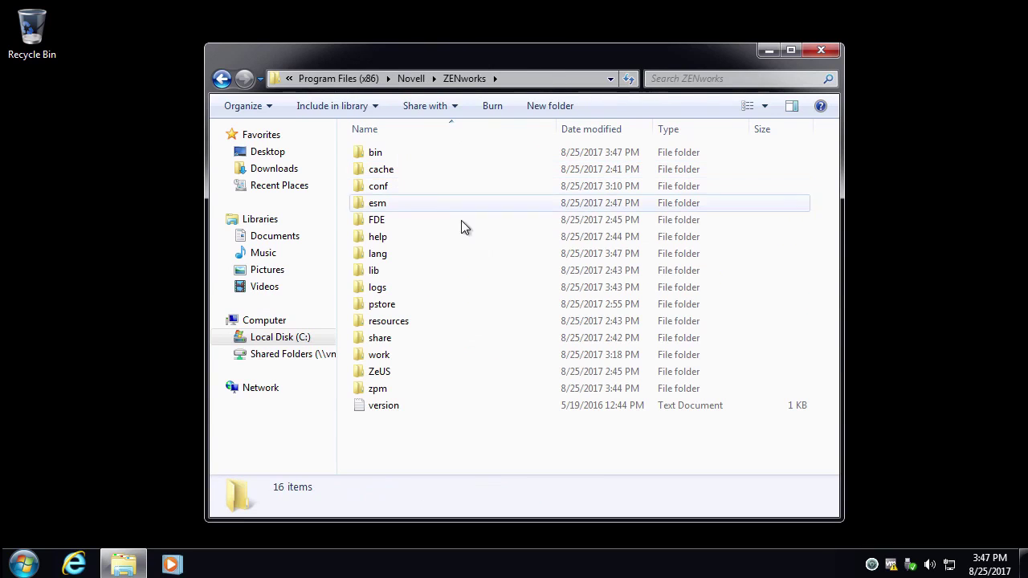
pyautogui.click(380, 356)
pyautogui.doubleClick(380, 356)
pyautogui.doubleClick(404, 187)
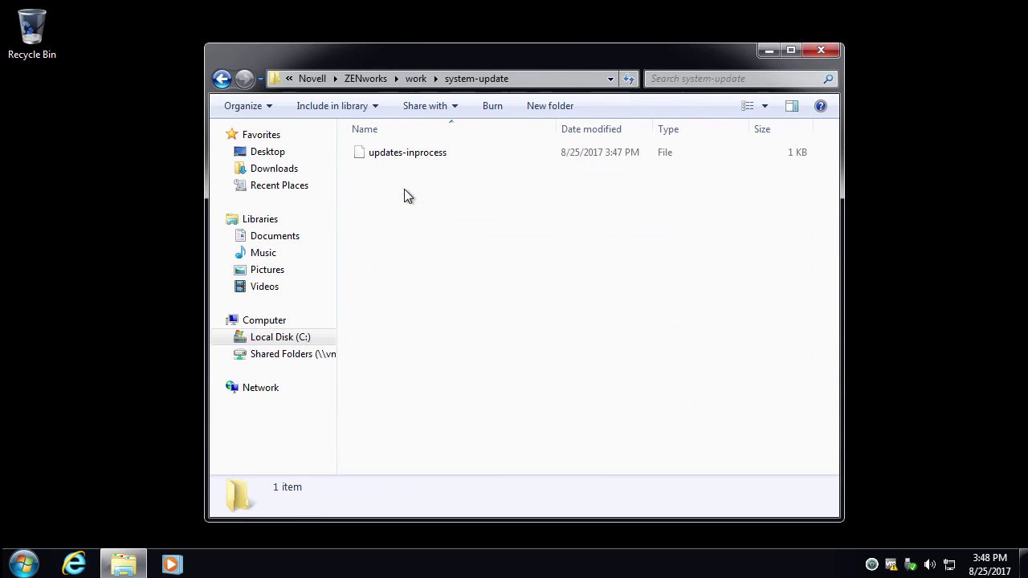
# Open the updates-inprocess file in Notepad, check the update ID it contains, and close it
pyautogui.doubleClick(406, 160)
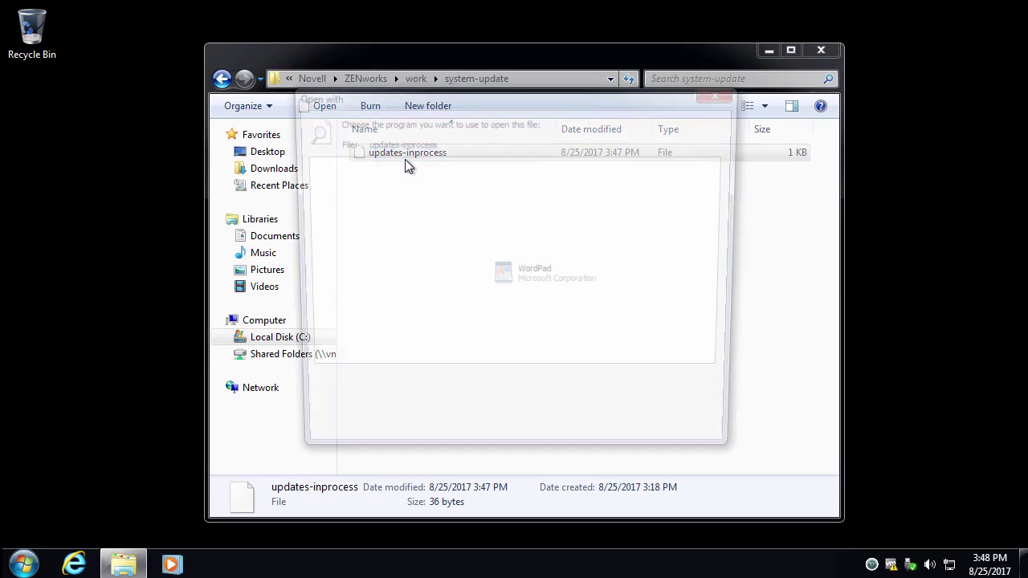
pyautogui.click(333, 212)
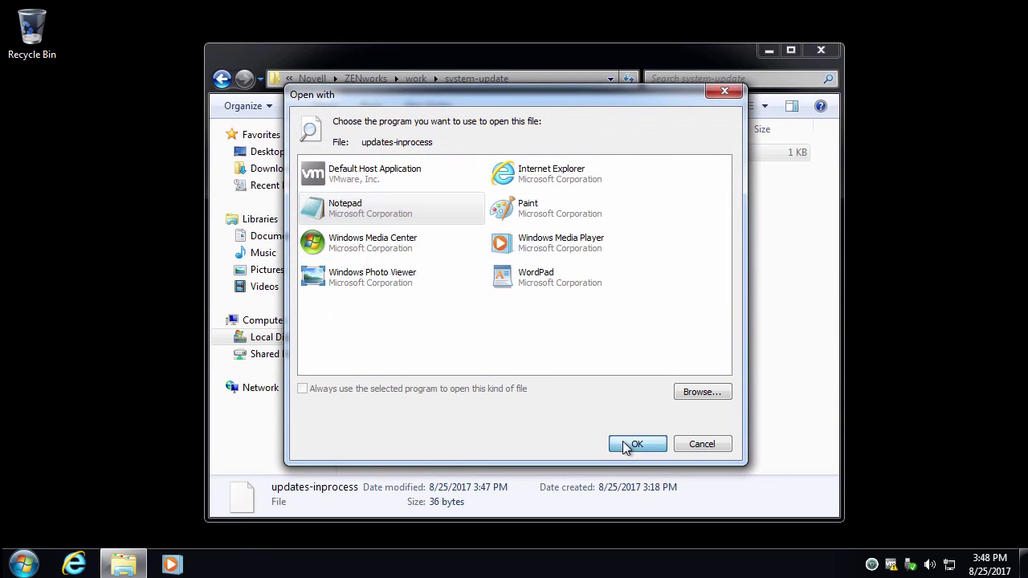
pyautogui.click(627, 444)
pyautogui.moveTo(124, 111); pyautogui.dragTo(81, 113)
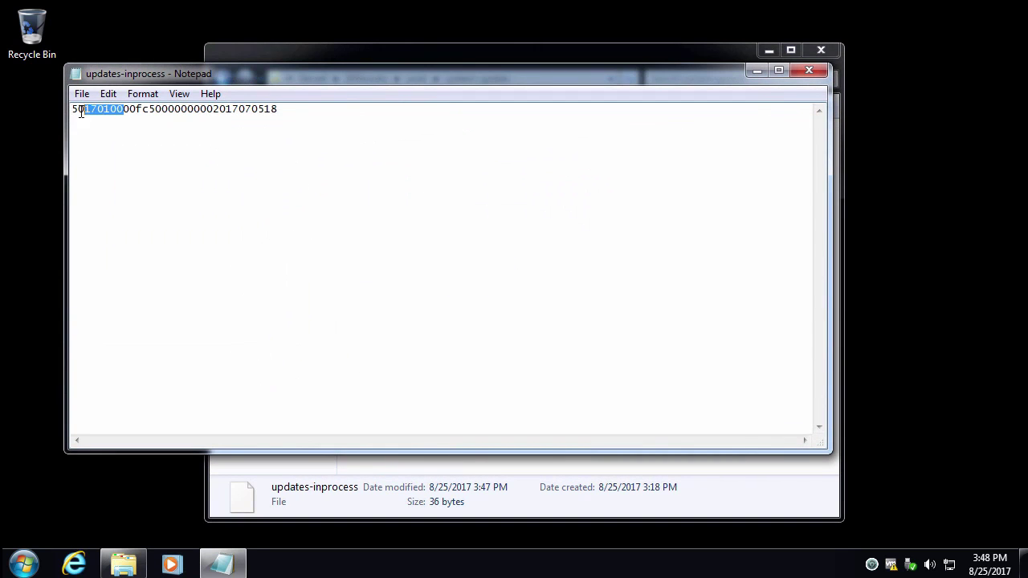
pyautogui.click(809, 70)
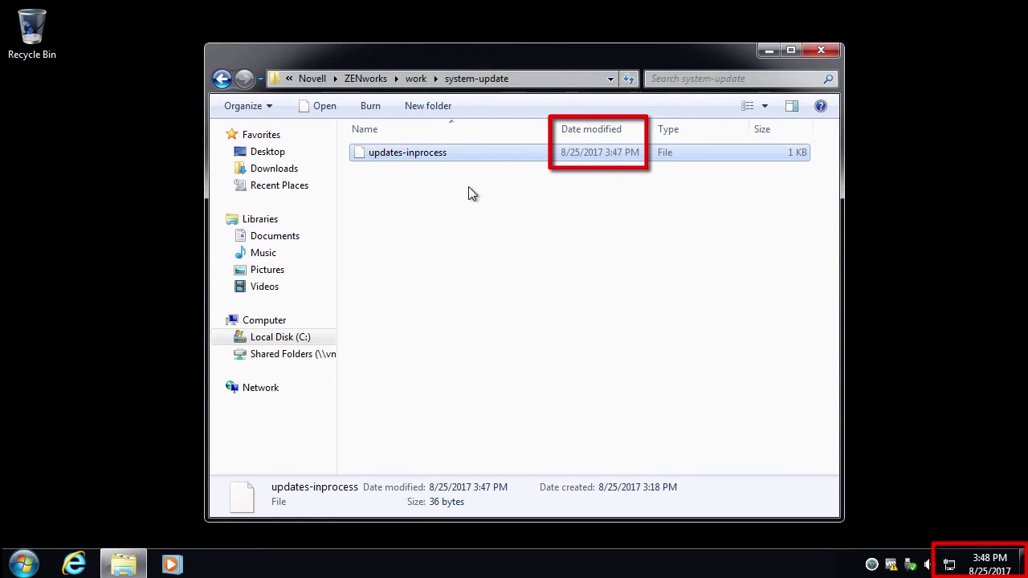
# Go back up to the ZENworks folder and open the update's log folder inside logs\system-update
pyautogui.click(416, 78)
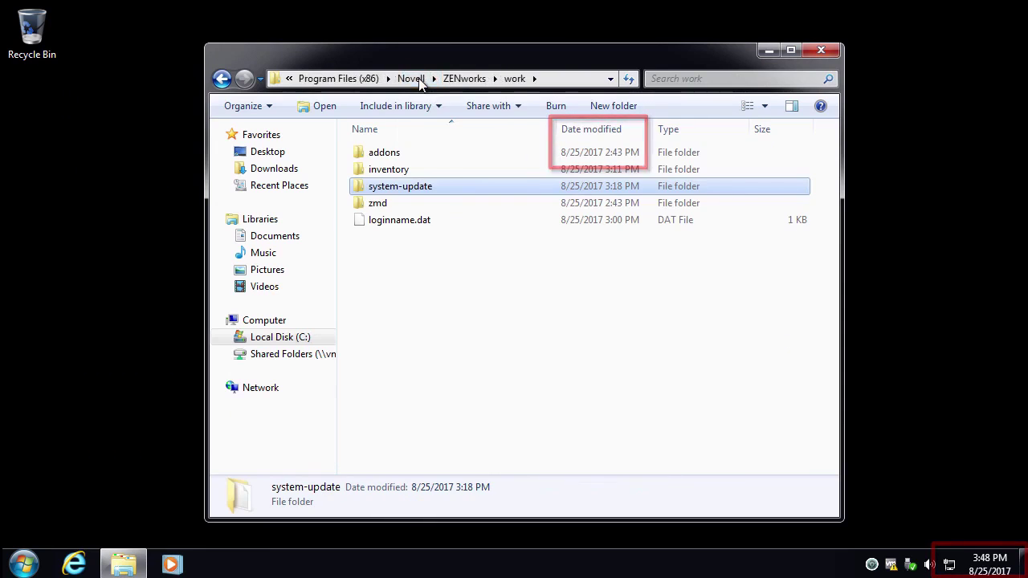
pyautogui.click(472, 85)
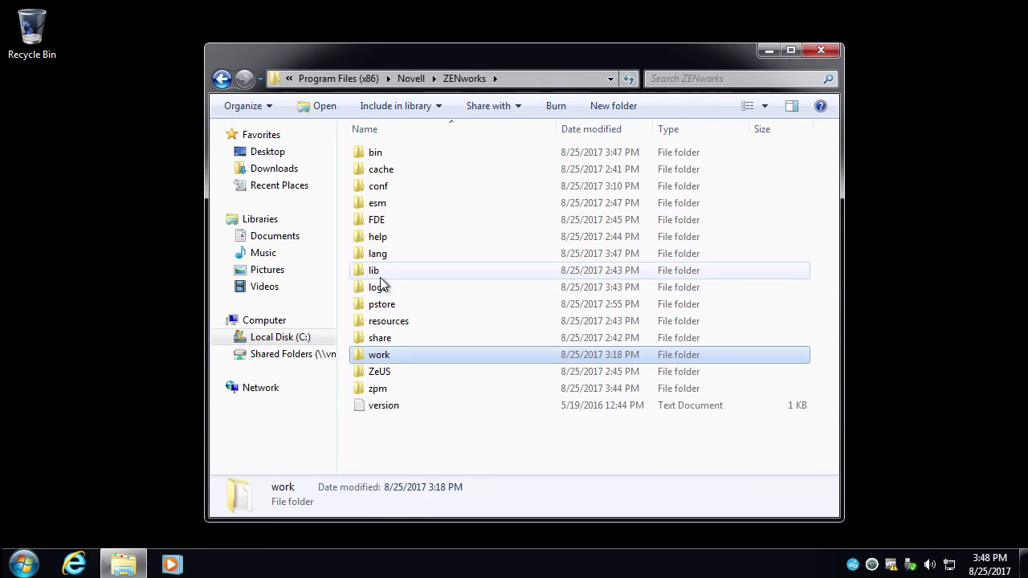
pyautogui.doubleClick(383, 287)
pyautogui.doubleClick(402, 205)
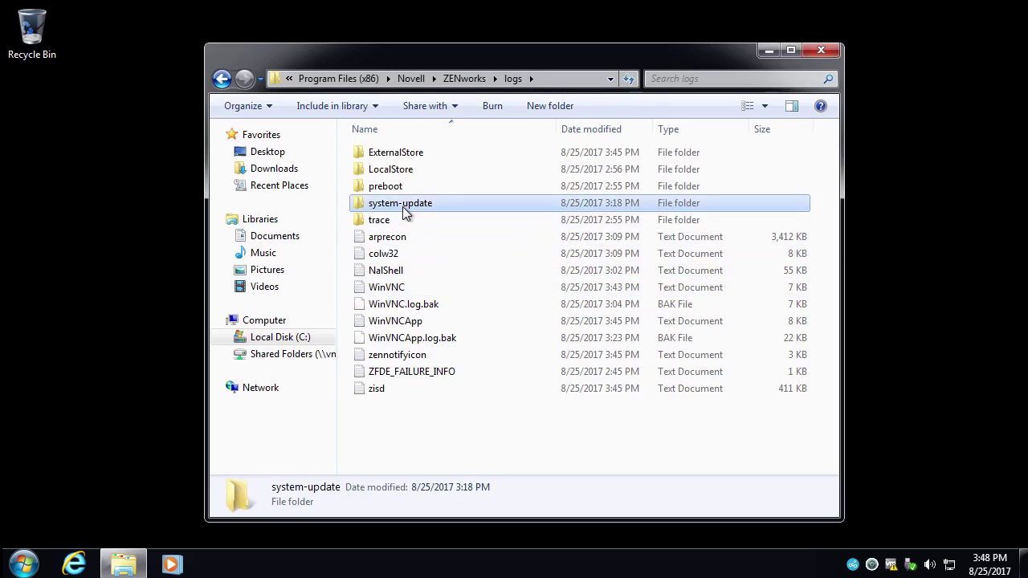
pyautogui.doubleClick(386, 152)
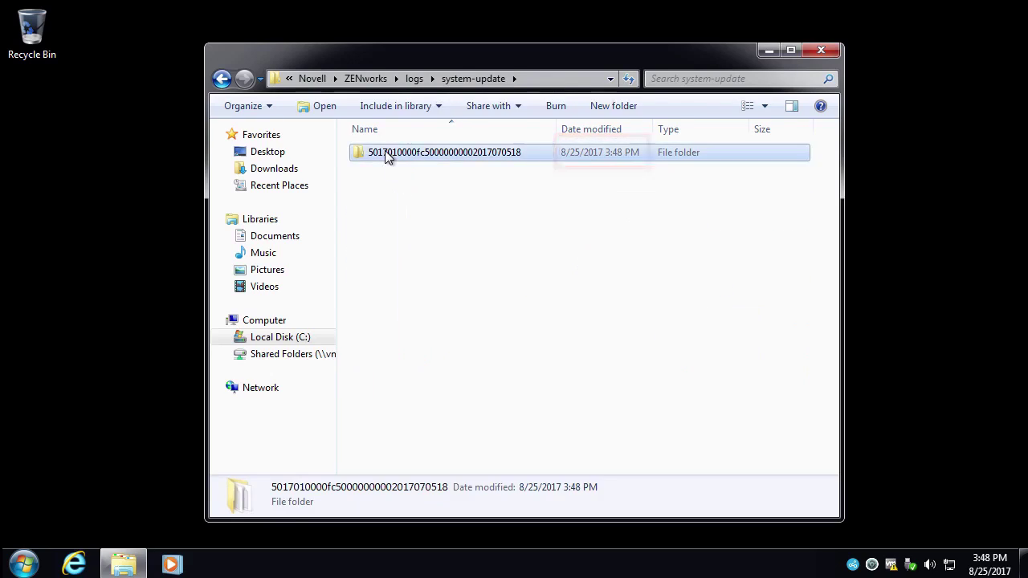
# Open the system-update log and examine its latest entries, including the installing percentage line
pyautogui.doubleClick(406, 155)
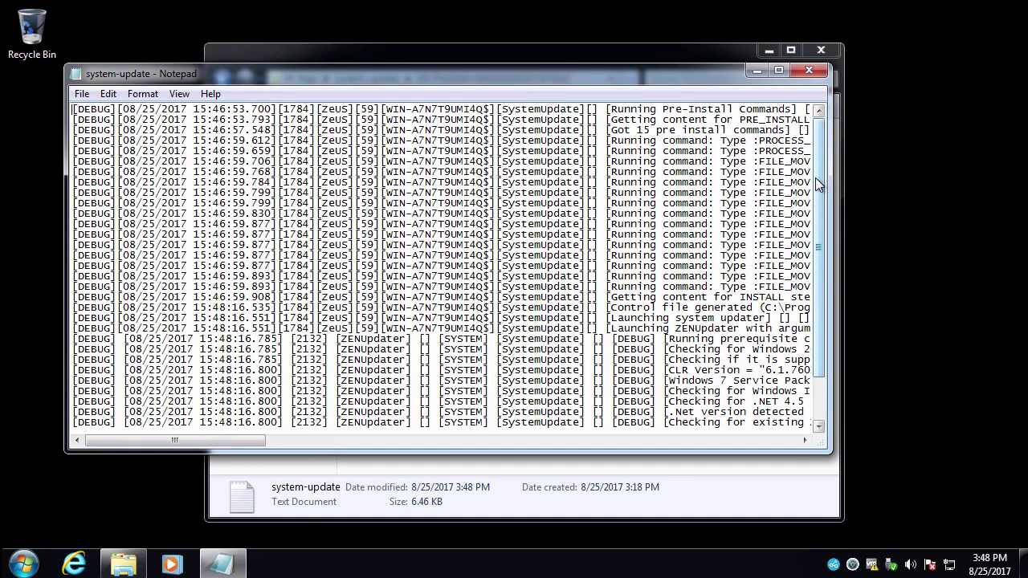
pyautogui.scroll(-2, 818, 241)
pyautogui.moveTo(448, 401); pyautogui.dragTo(714, 411)
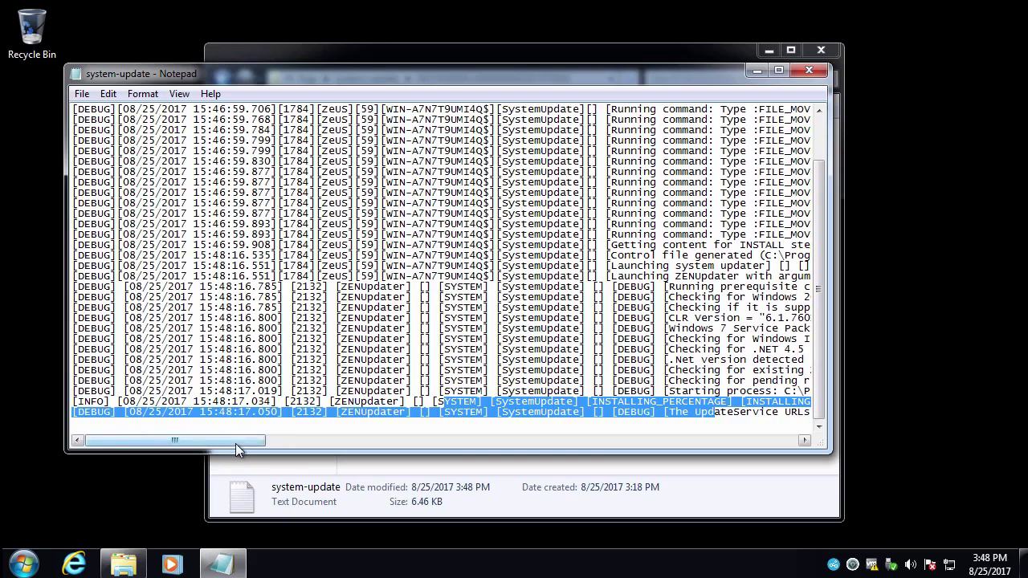
pyautogui.moveTo(235, 444); pyautogui.dragTo(292, 444)
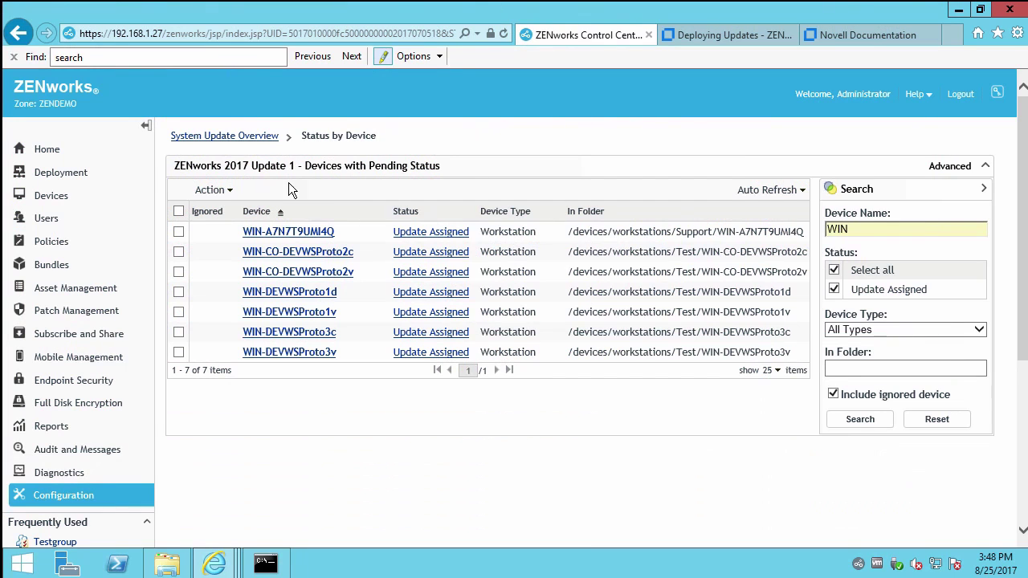
# In ZENworks Control Center, reopen the update's pending devices from the overview, search for WIN and check the status details of WIN-A7N7T9UMI4Q
pyautogui.click(246, 135)
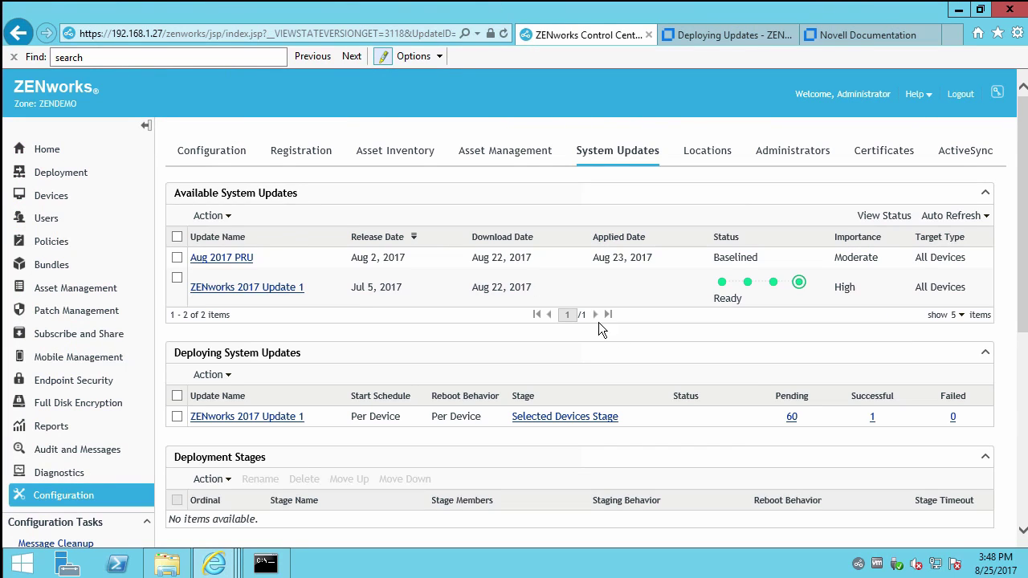
pyautogui.click(792, 417)
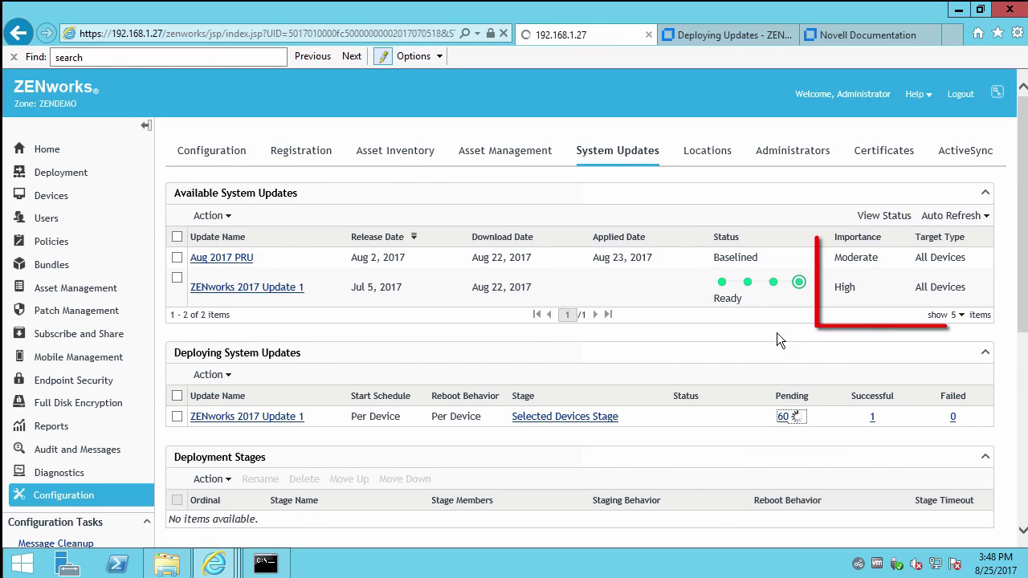
pyautogui.click(879, 228)
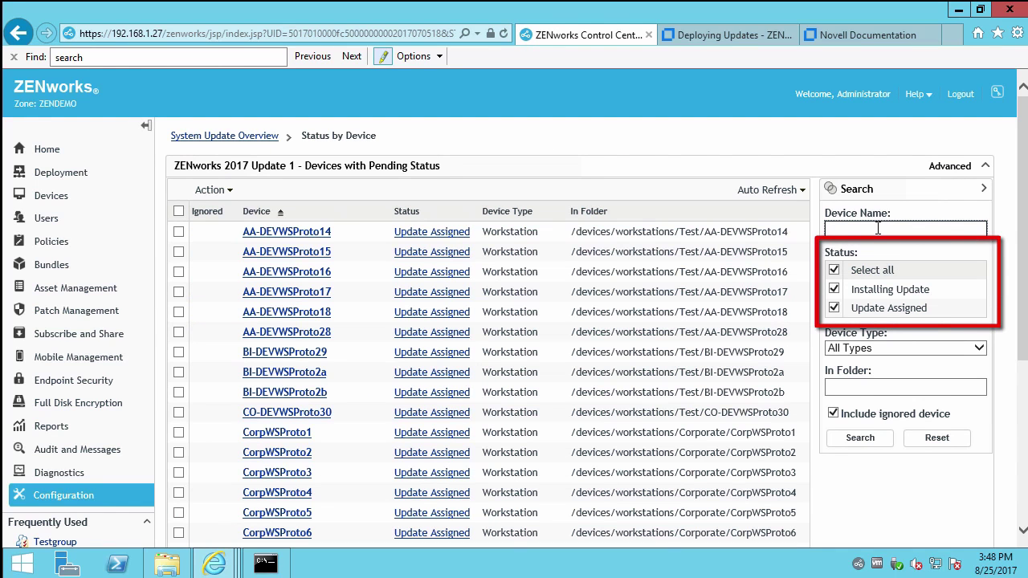
pyautogui.write('WIN')
pyautogui.click(849, 437)
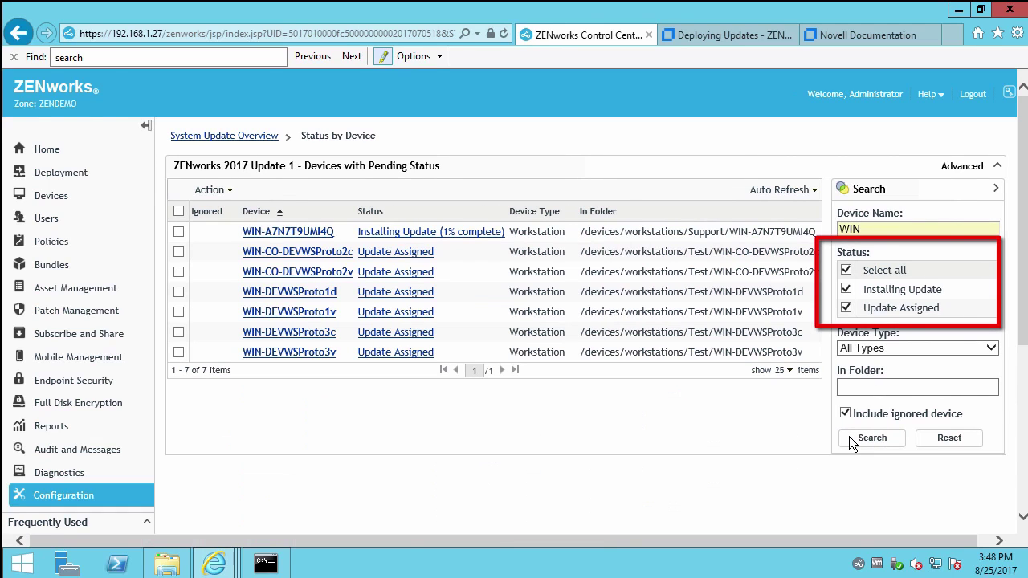
pyautogui.moveTo(389, 240)
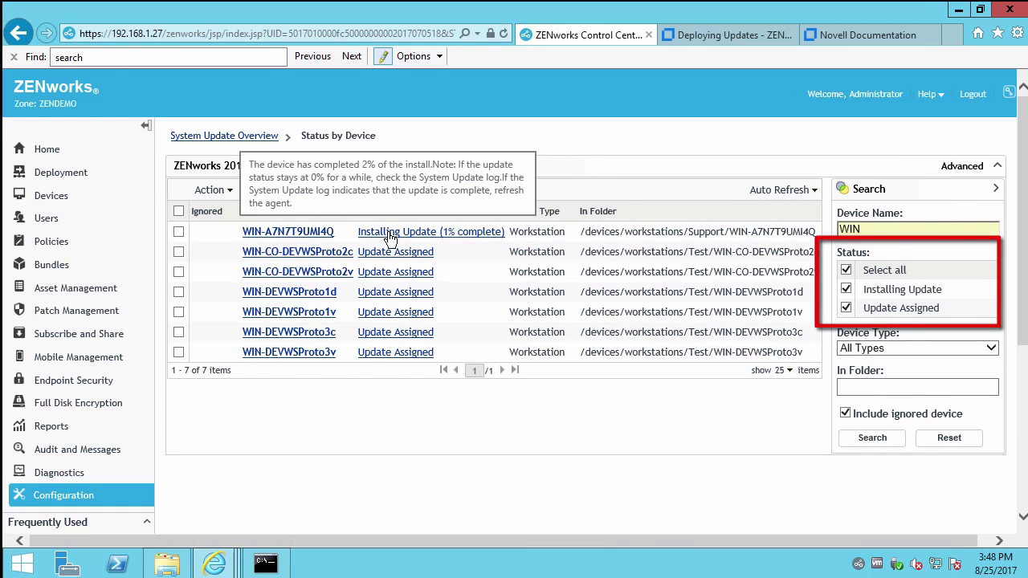
# Filter the WIN devices to the Installing Update status only, and search again with all statuses selected
pyautogui.click(845, 307)
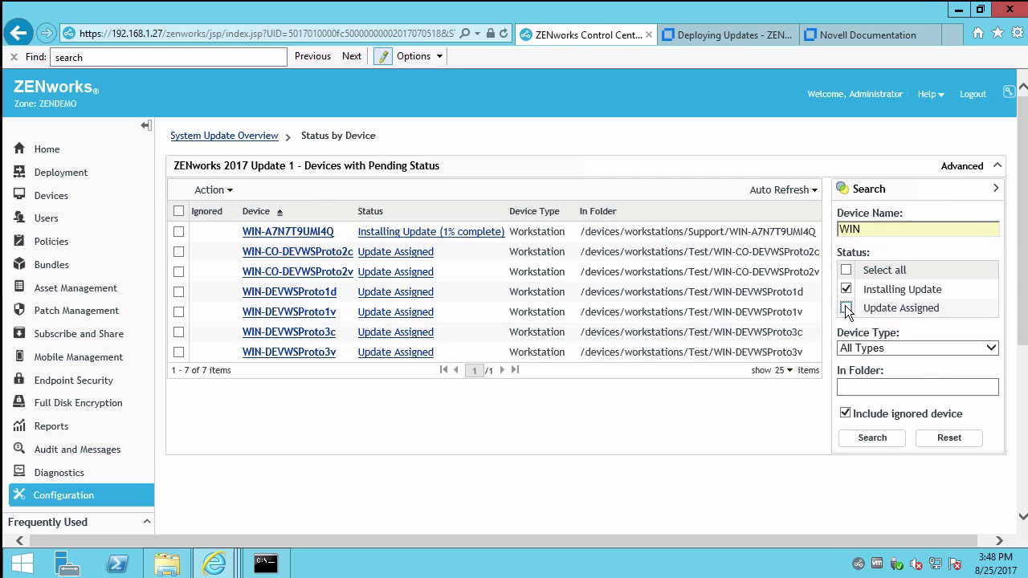
pyautogui.click(867, 435)
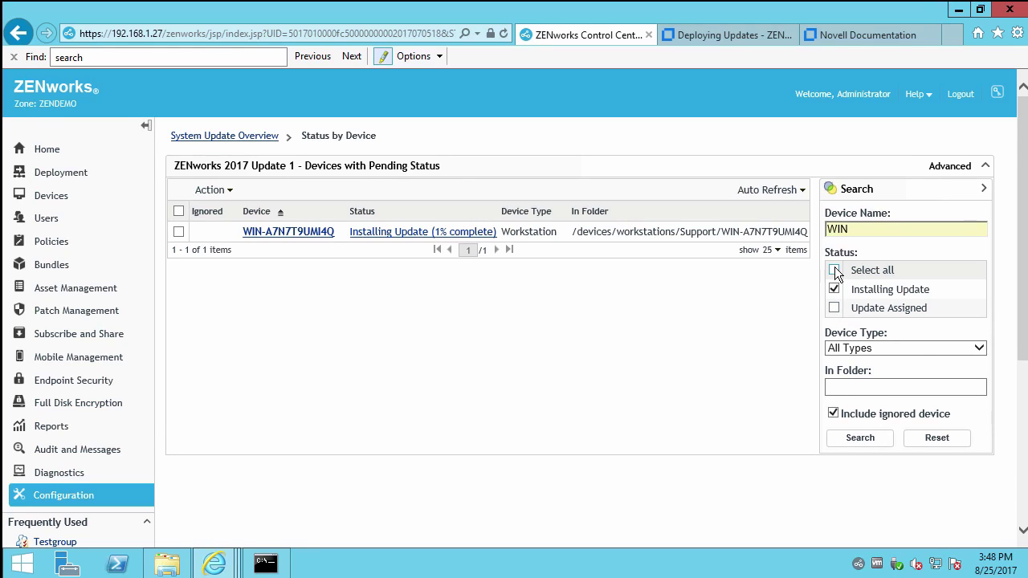
pyautogui.click(834, 270)
pyautogui.click(867, 437)
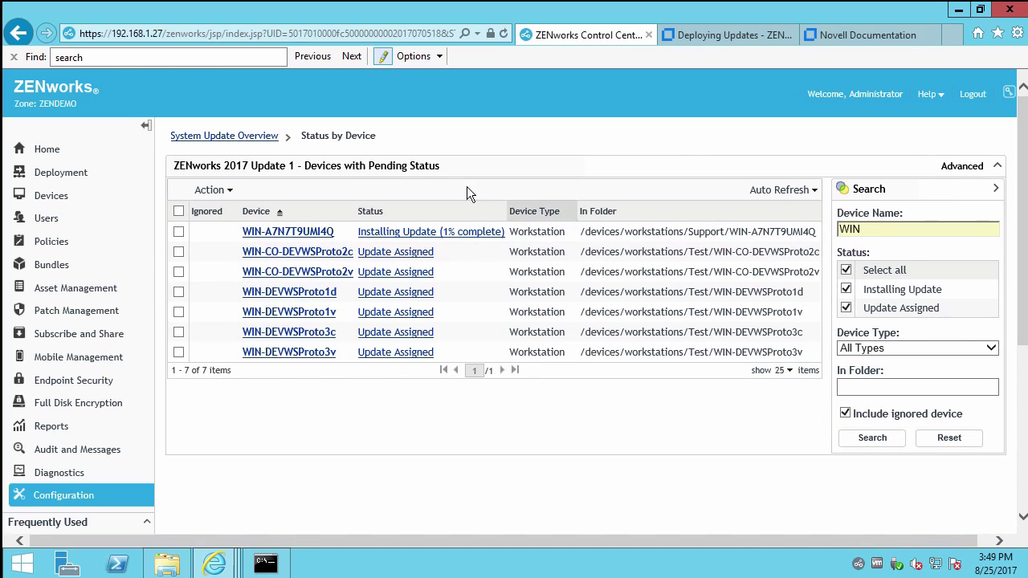
# Return to the system update overview, reopen the pending devices and list only those with the Installing Update status
pyautogui.click(256, 136)
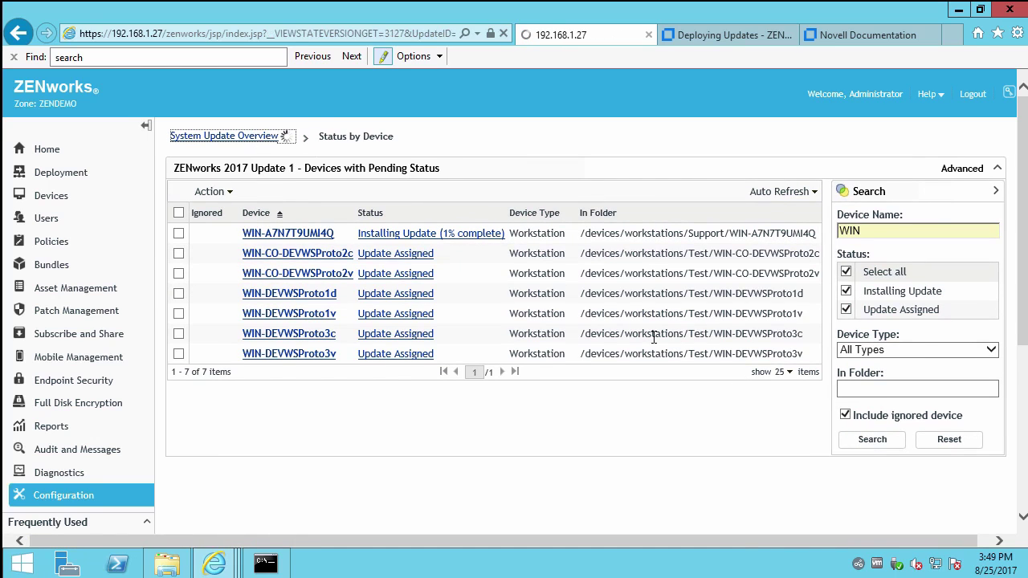
pyautogui.click(790, 417)
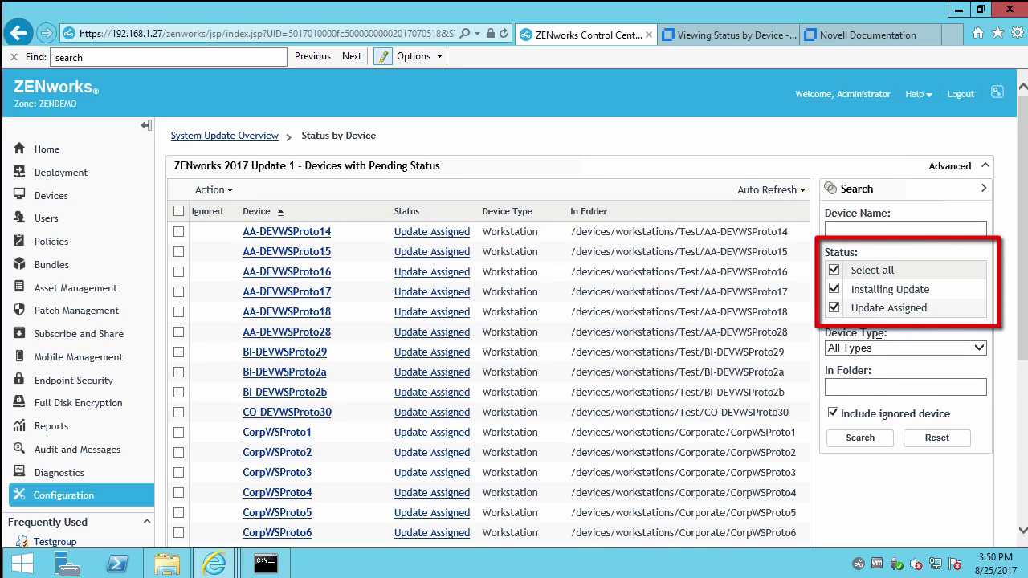
pyautogui.click(854, 389)
pyautogui.click(835, 309)
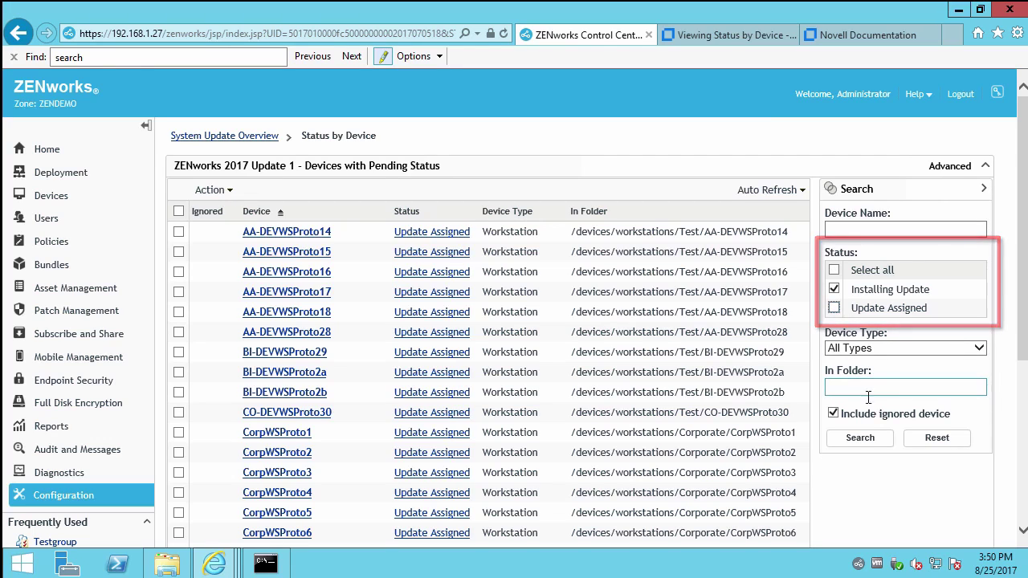
pyautogui.click(858, 438)
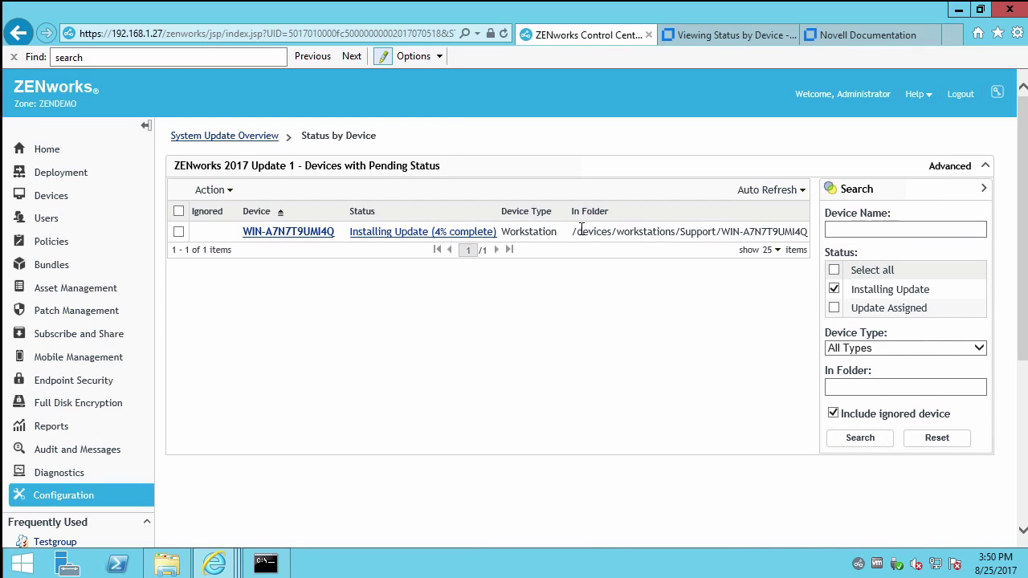
# Copy the folder path /devices/workstations/Support from the listed device and search that folder for pending devices of all statuses
pyautogui.moveTo(572, 231); pyautogui.dragTo(706, 233)
pyautogui.hotkey('ctrl', 'c')
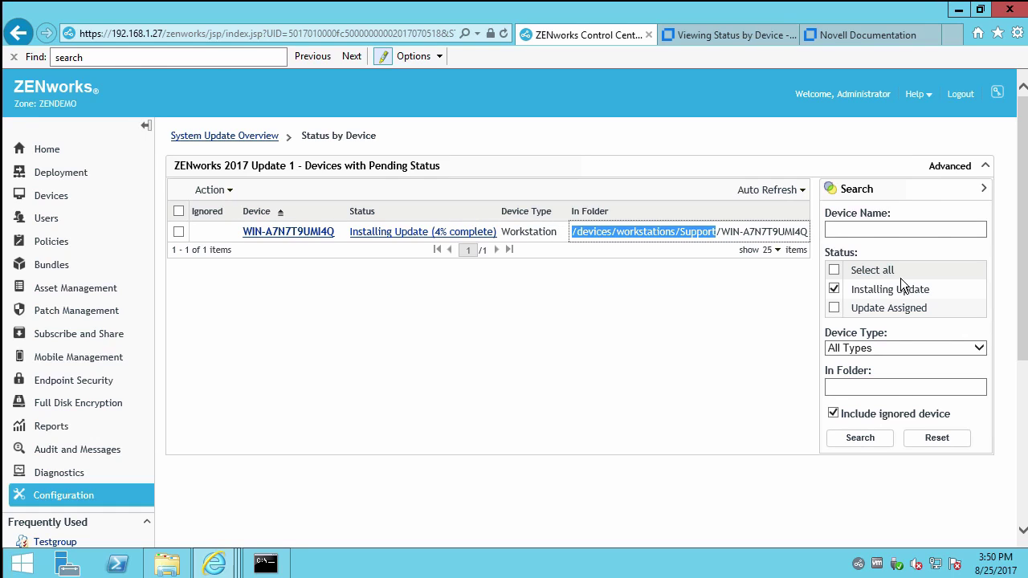
pyautogui.click(835, 272)
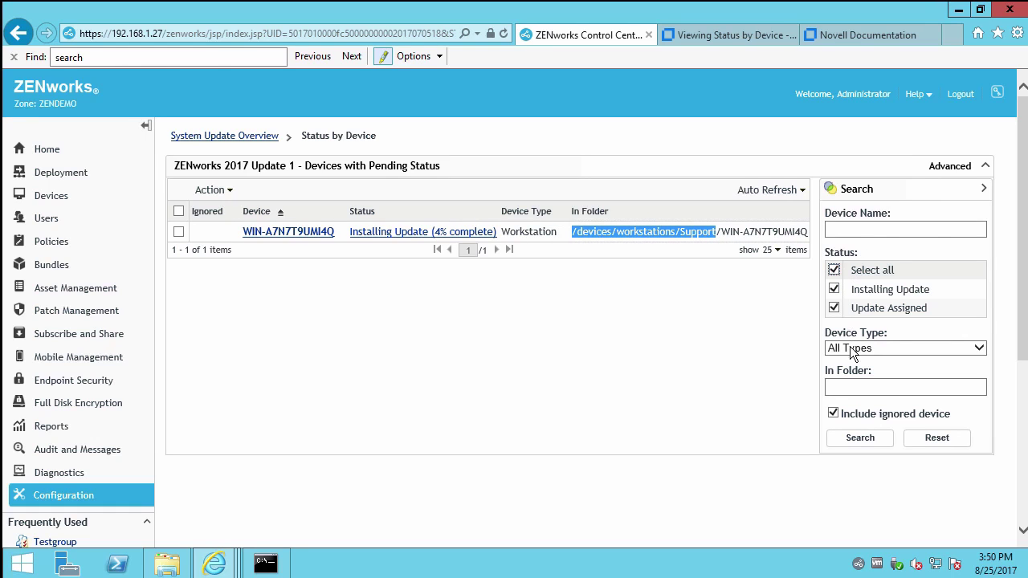
pyautogui.click(848, 387)
pyautogui.hotkey('ctrl', 'v')
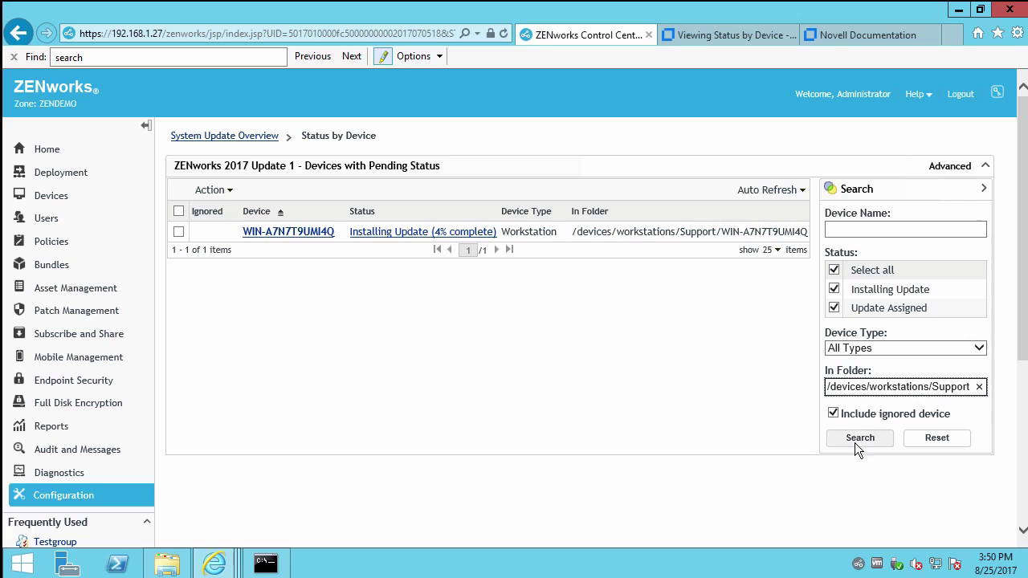
pyautogui.click(855, 443)
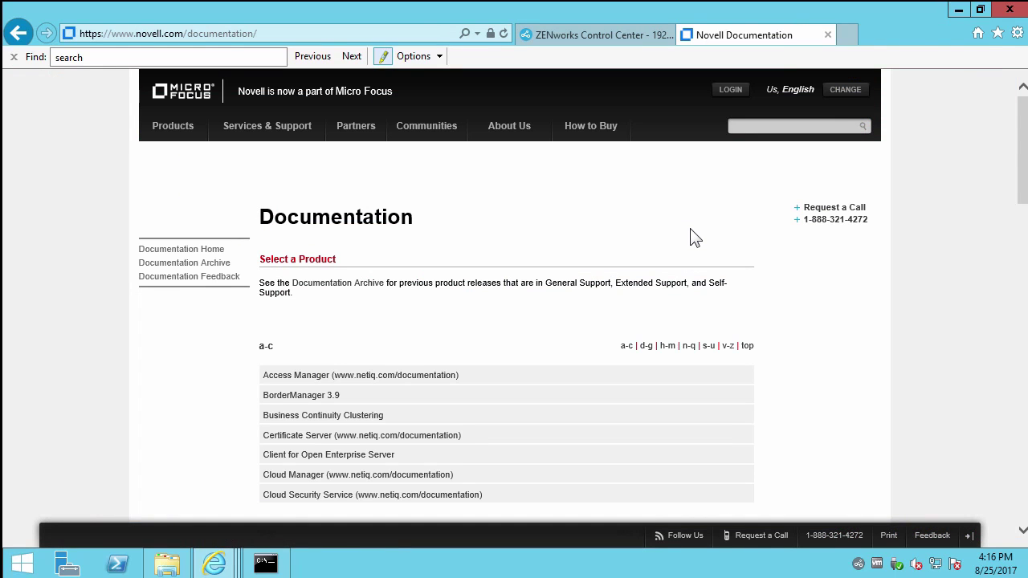
# Open the ZENworks 2017 documentation page from the v-z section of the Novell documentation product list
pyautogui.click(726, 356)
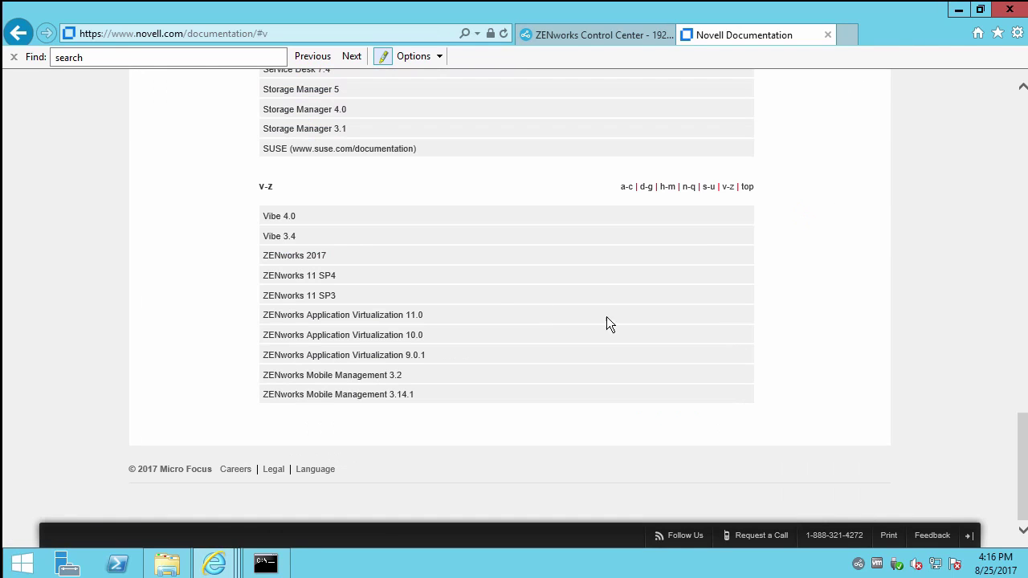
pyautogui.click(312, 259)
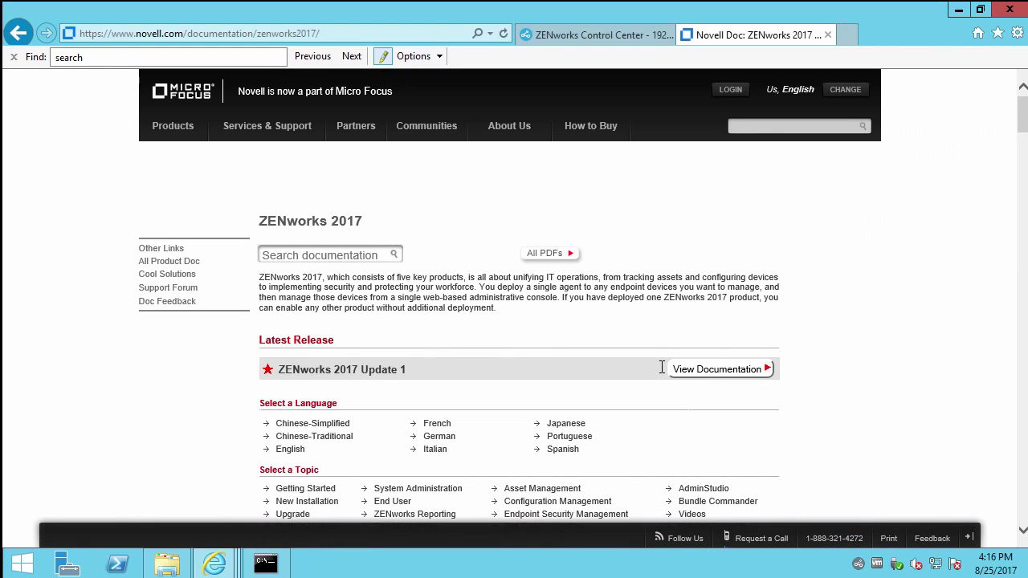
# Open the ZENworks 2017 Update 1 documentation and its System Update Process guide
pyautogui.click(701, 374)
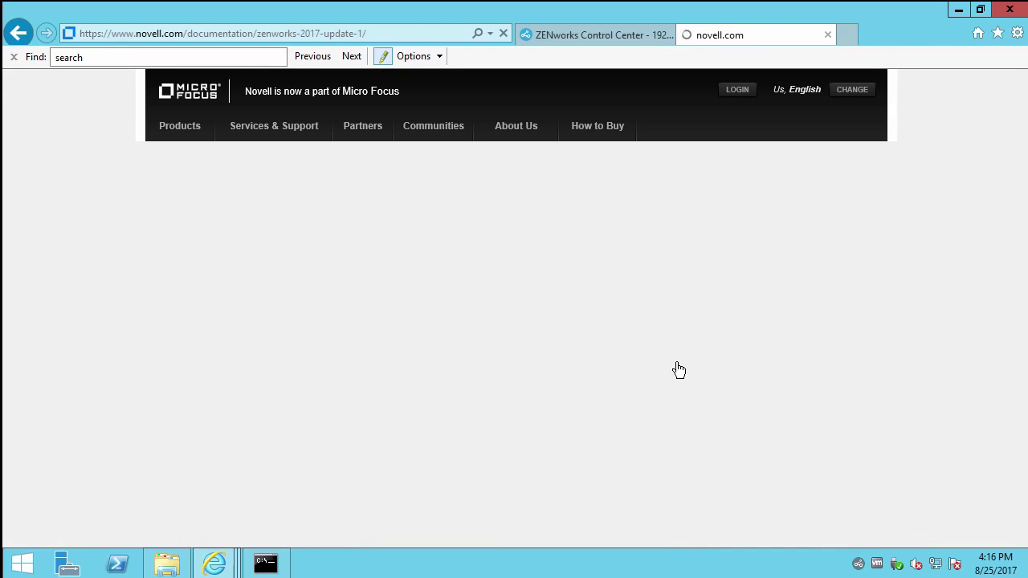
pyautogui.scroll(-5, 673, 361)
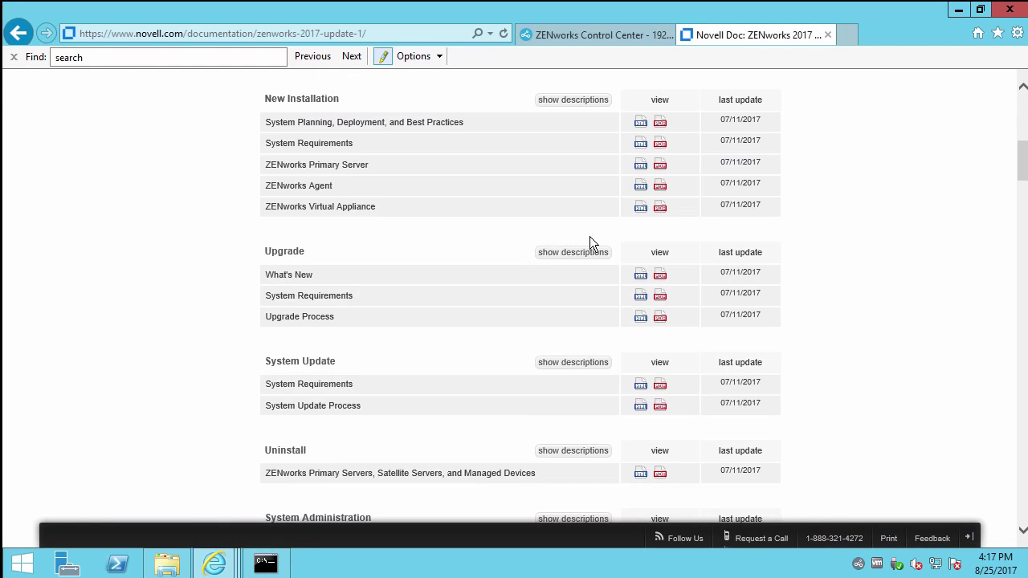
pyautogui.click(298, 408)
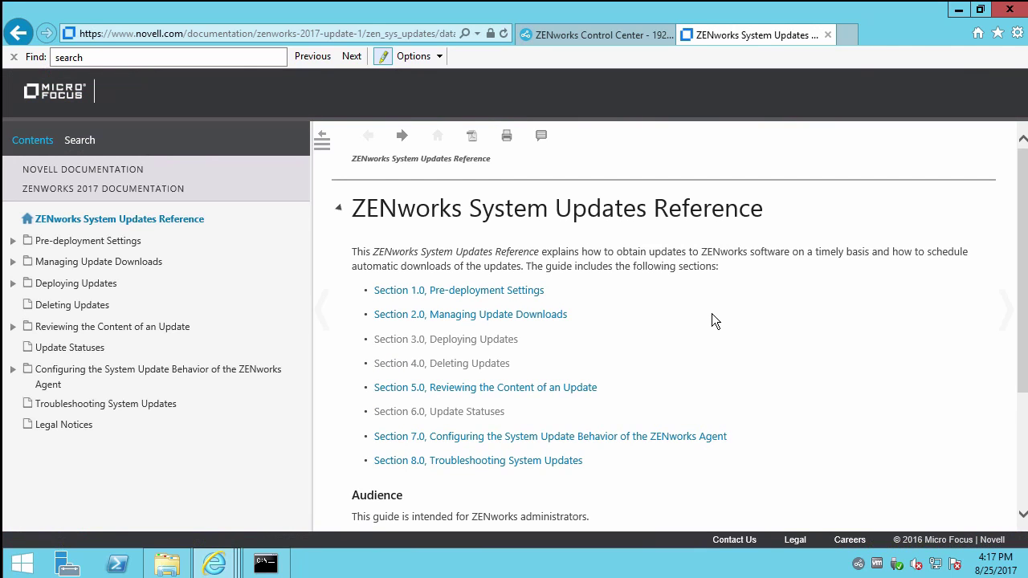
# In the guide's Deploying Updates chapter, open Viewing Status by Device and read section 3.10.8, Searching - Status by Device
pyautogui.click(424, 342)
pyautogui.scroll(-2, 685, 359)
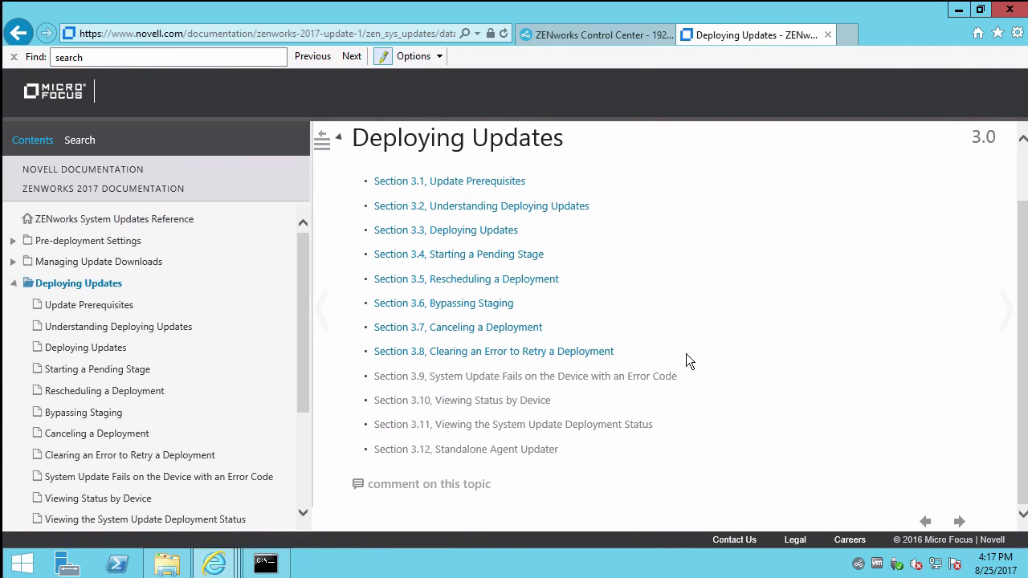
pyautogui.click(487, 402)
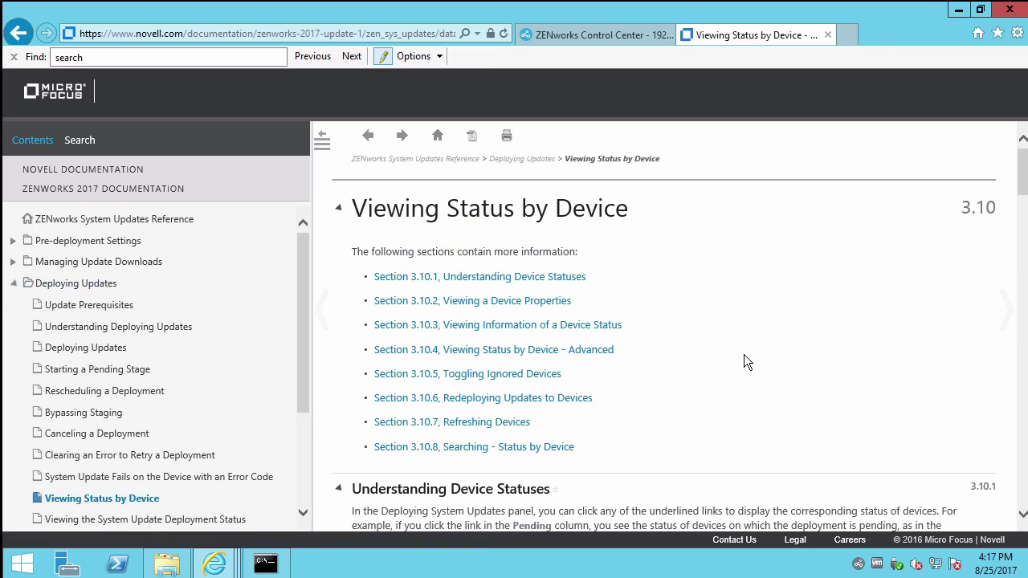
pyautogui.click(501, 449)
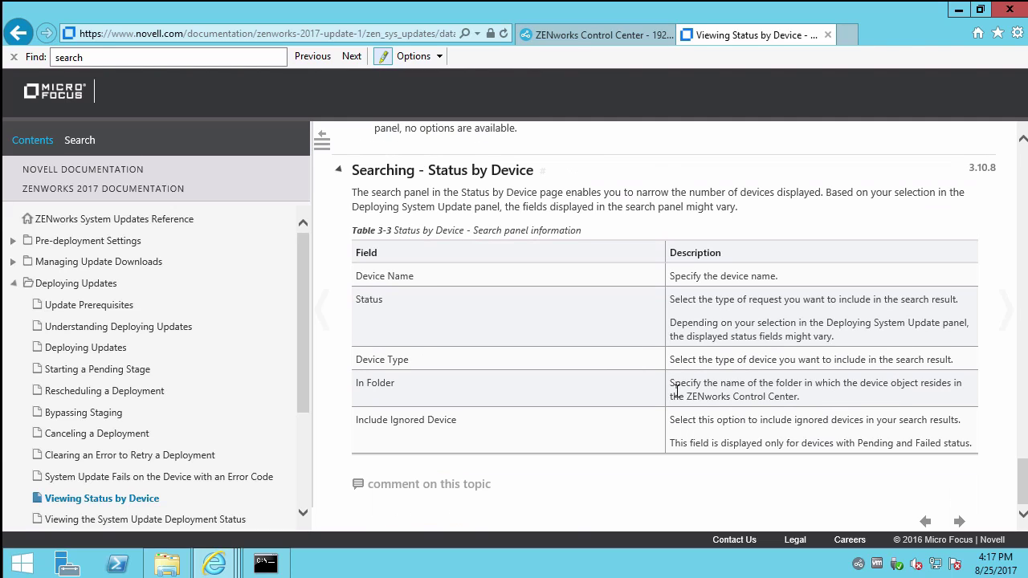
pyautogui.scroll(1, 676, 391)
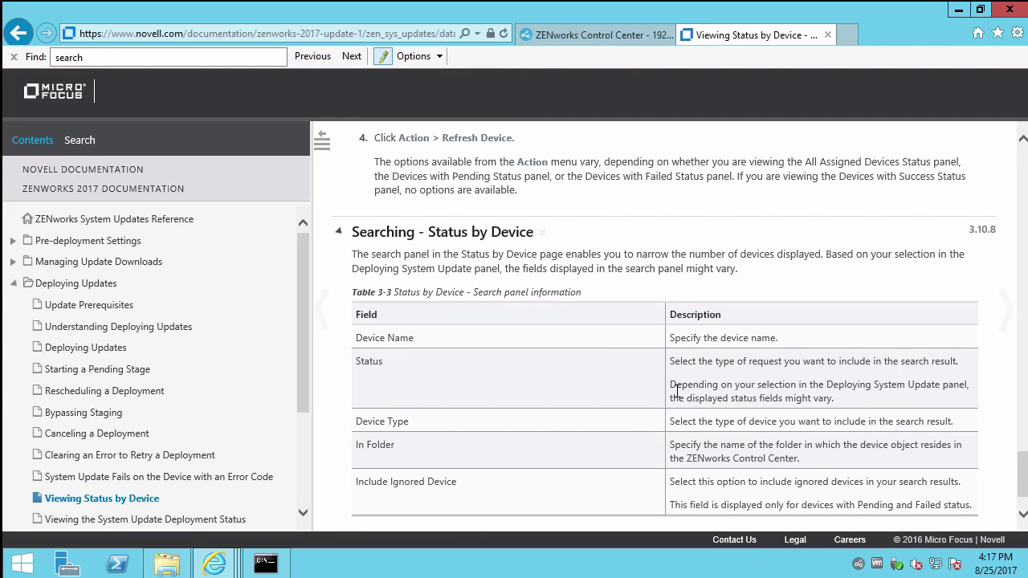
pyautogui.scroll(-1, 676, 391)
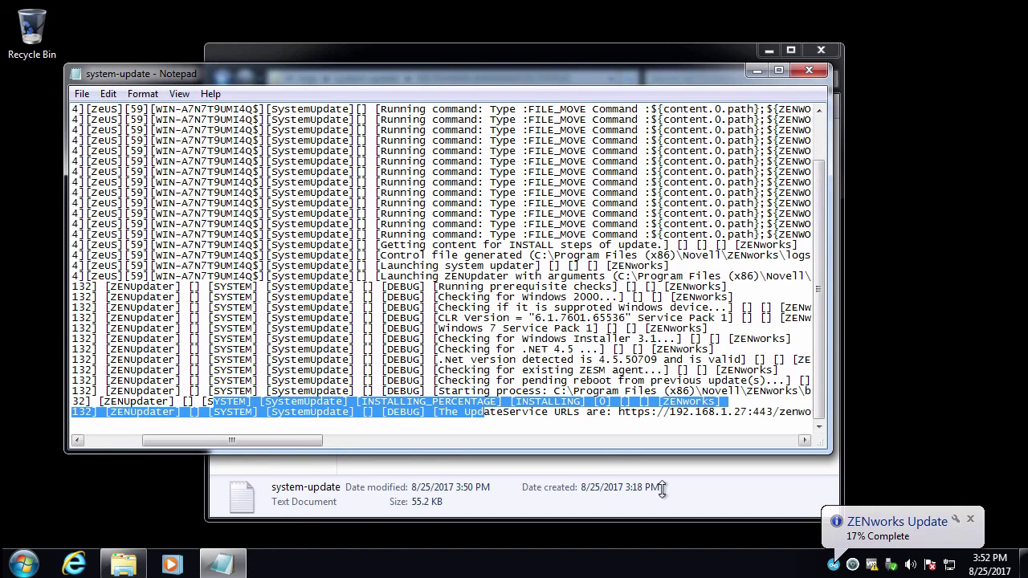
# Close the system-update log and the folder window behind it on the workstation
pyautogui.click(809, 71)
pyautogui.click(821, 51)
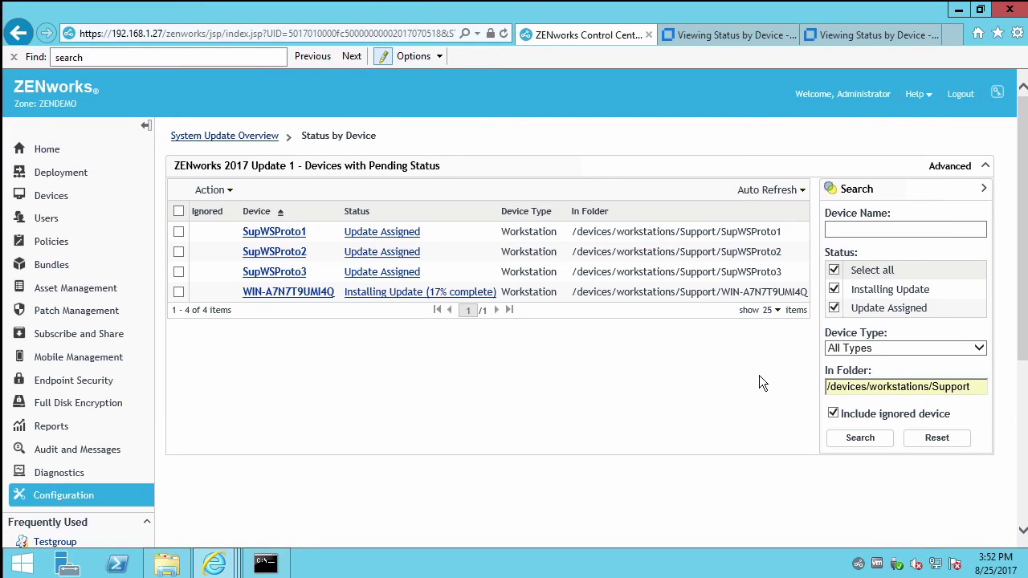
# From the system update overview, examine the ZENworks 2017 Update 1 device lists for successful, failed and pending status in turn
pyautogui.click(200, 138)
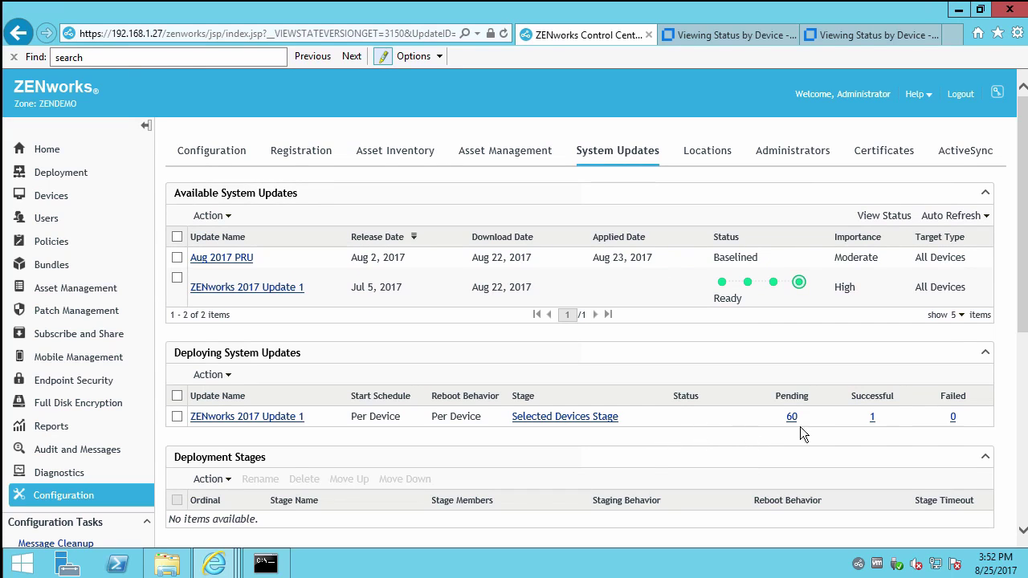
pyautogui.click(872, 417)
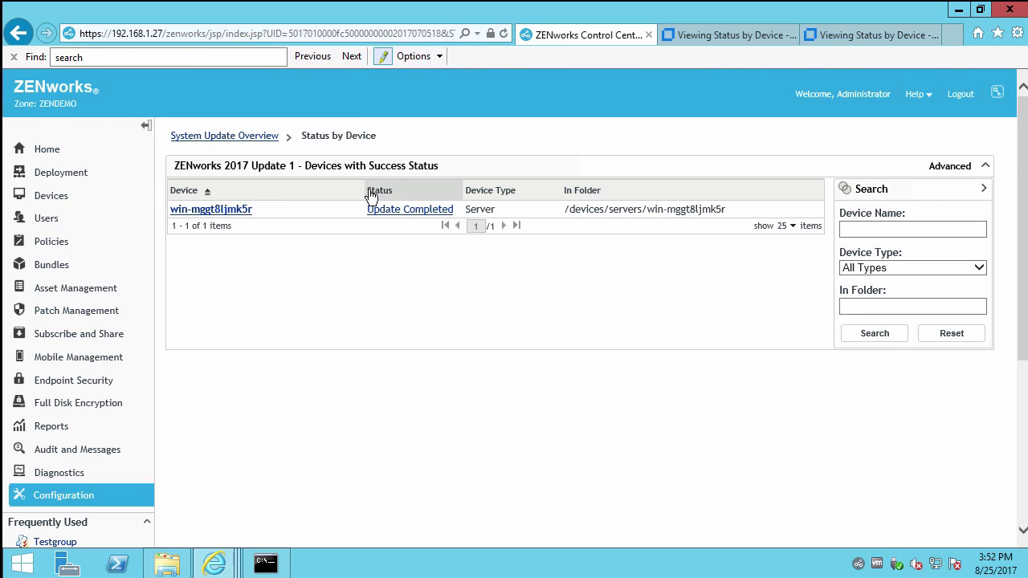
pyautogui.click(237, 139)
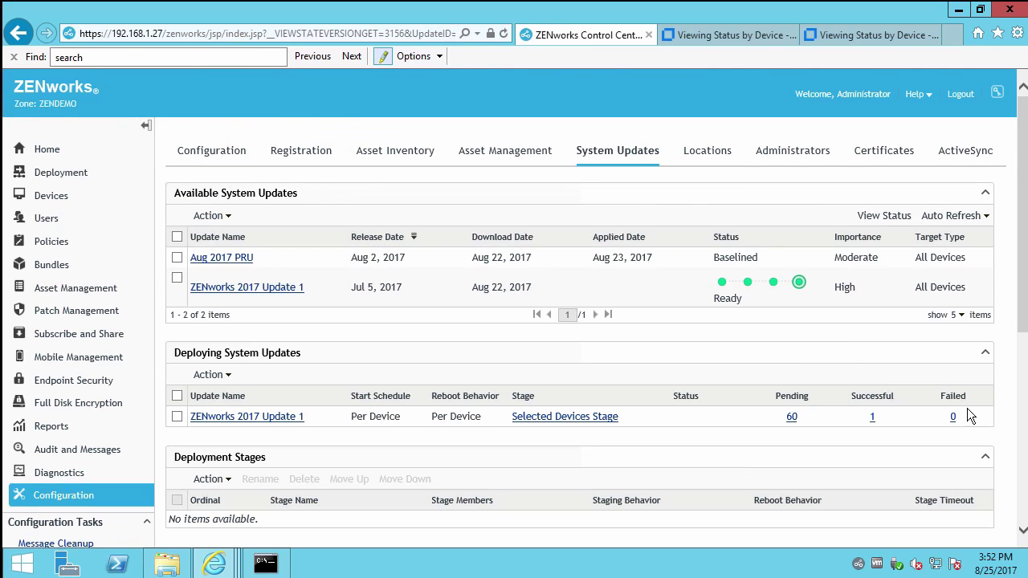
pyautogui.click(953, 417)
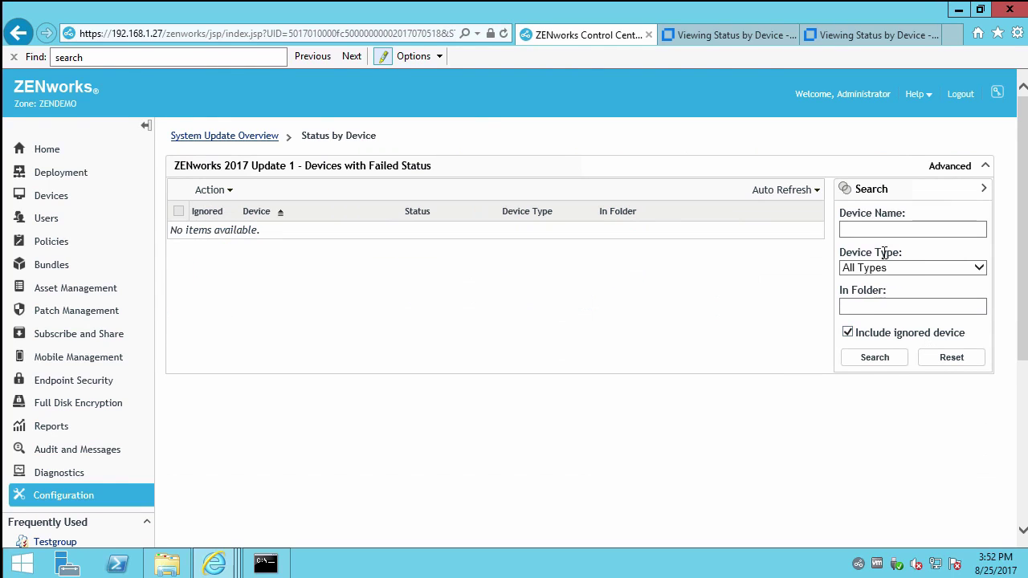
pyautogui.click(240, 140)
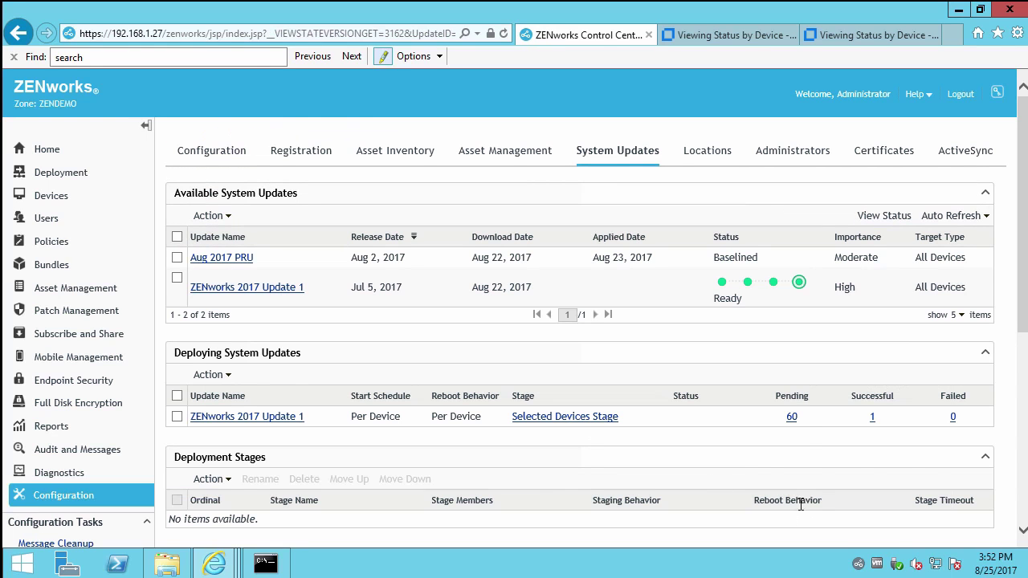
pyautogui.click(793, 417)
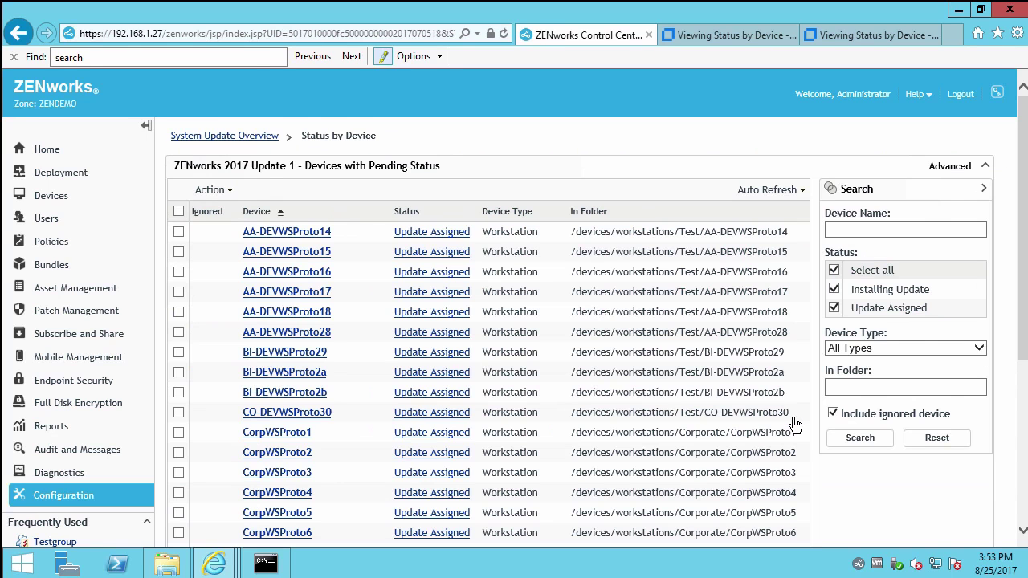